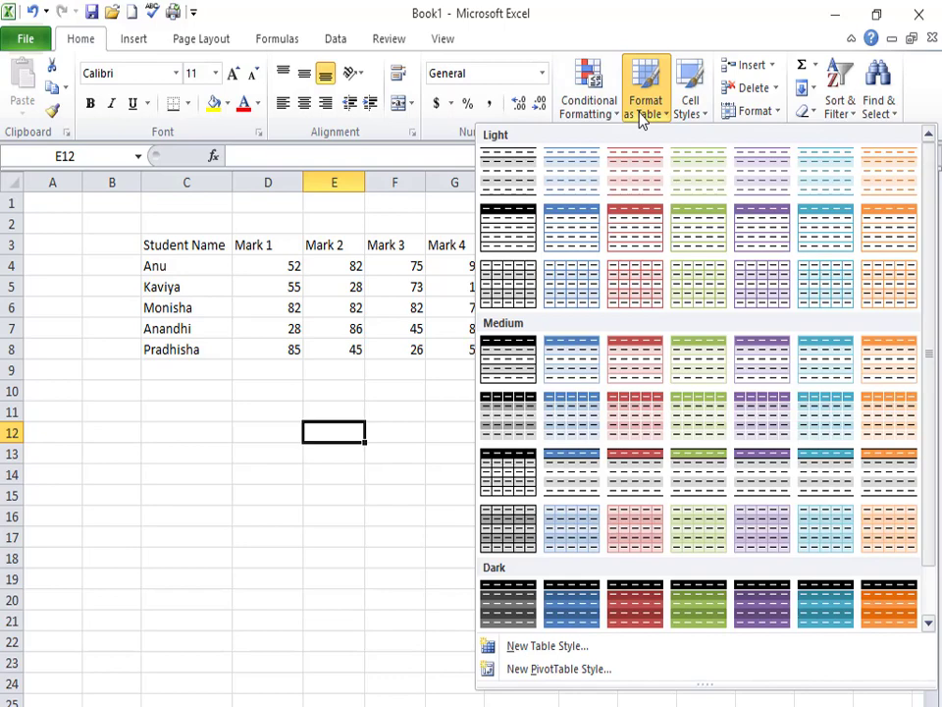
click(222, 366)
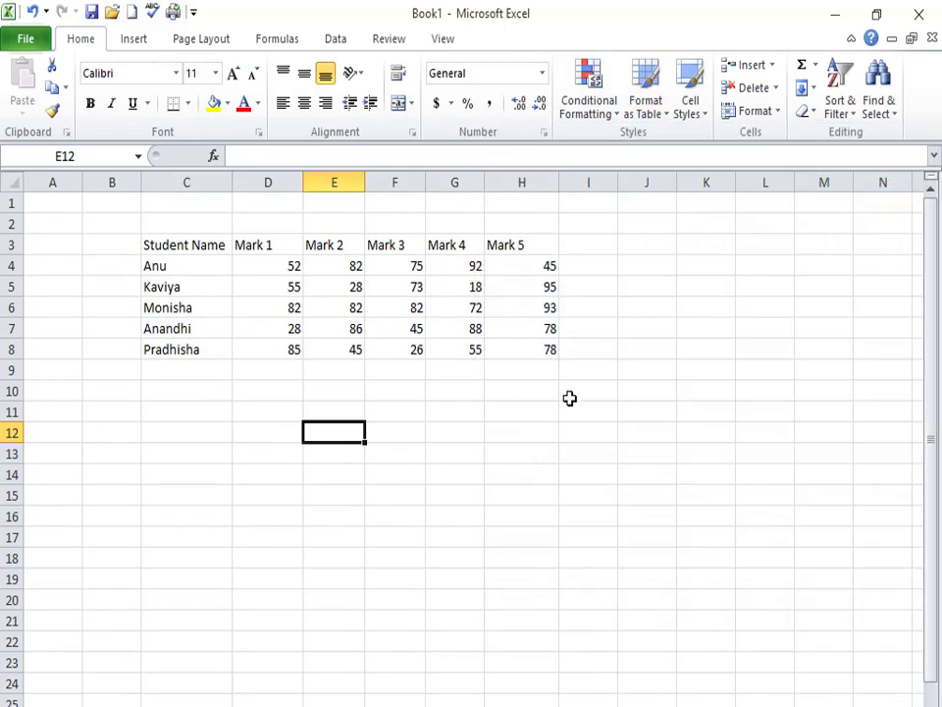
drag(570, 398, 185, 246)
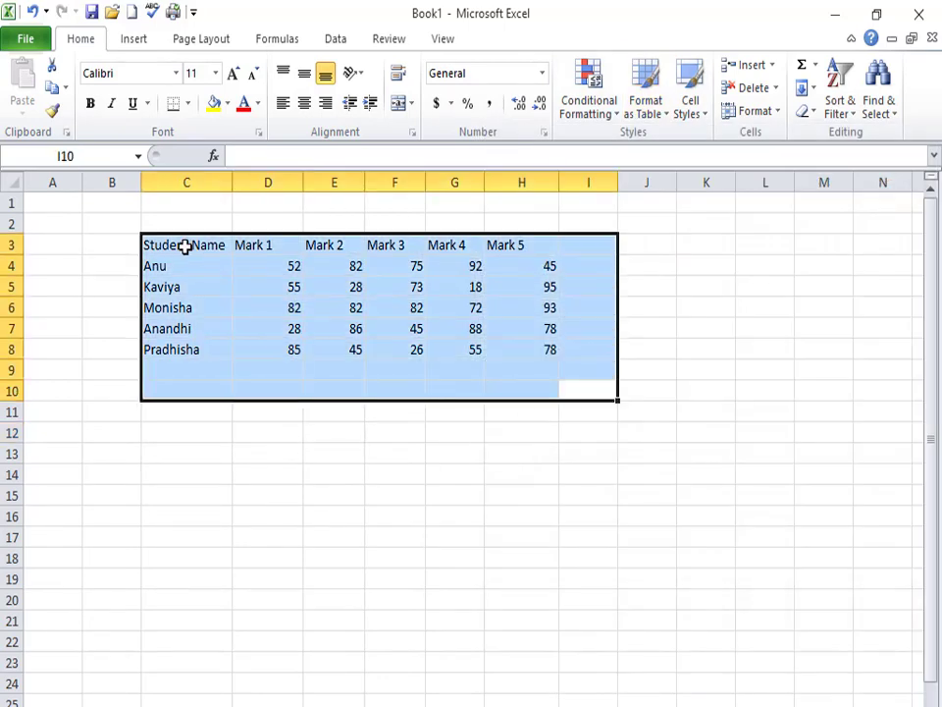
click(641, 262)
click(638, 110)
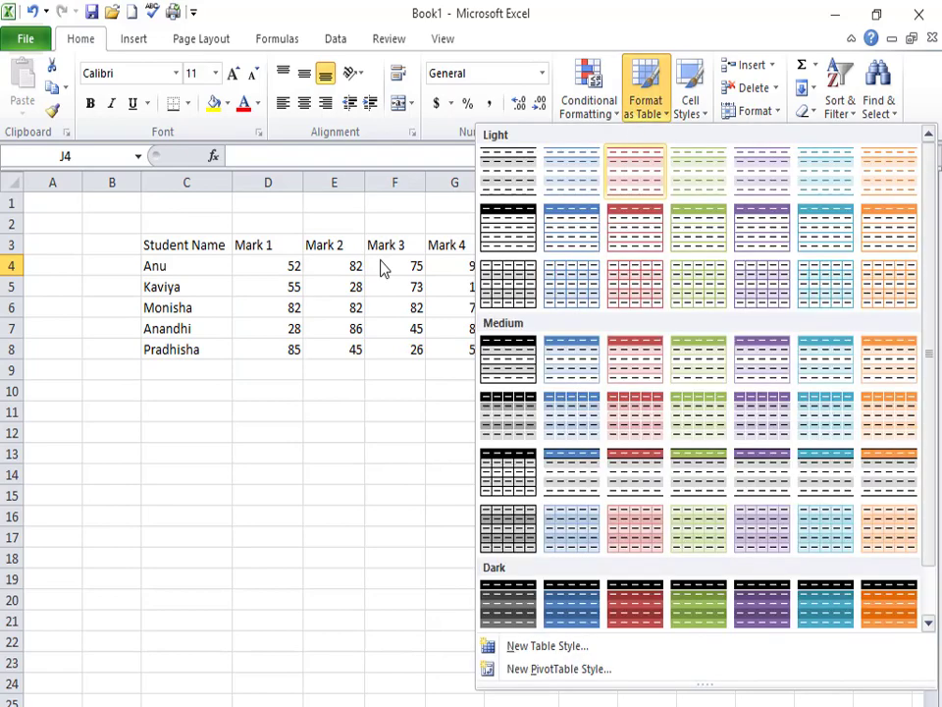
click(137, 238)
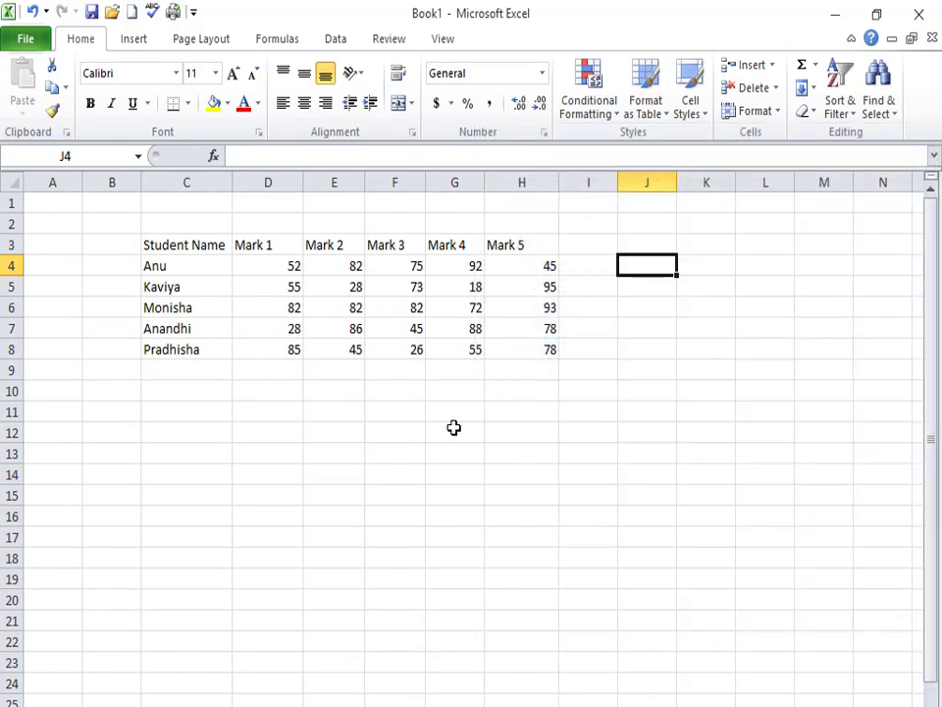
click(657, 116)
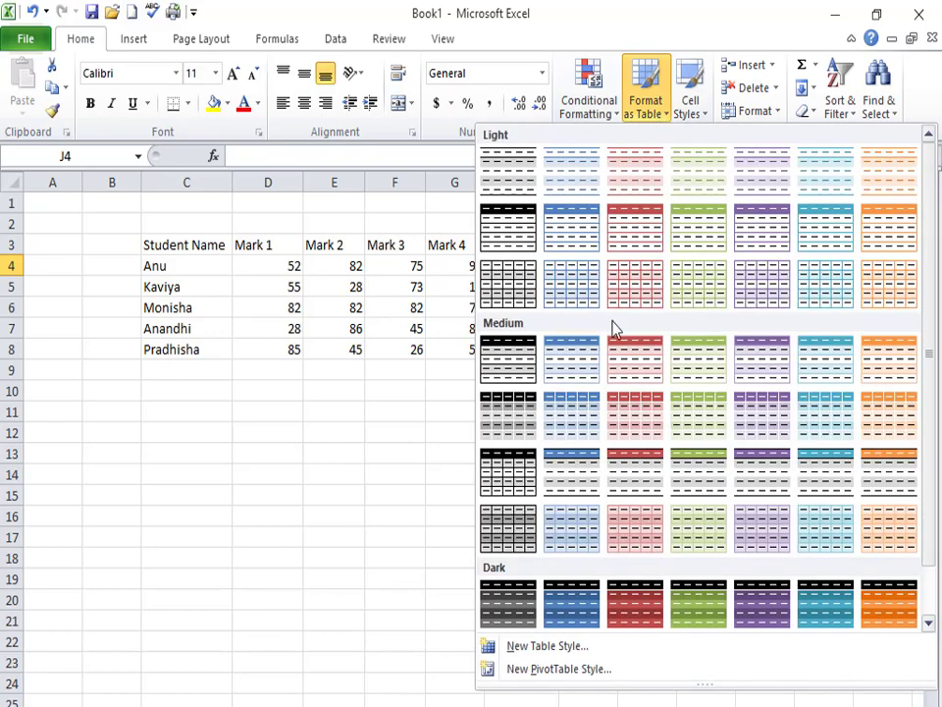
click(162, 245)
Format the range C3:H8 as a table with headers, using the purple style in the last row of the Medium group.
drag(162, 245, 507, 341)
click(643, 116)
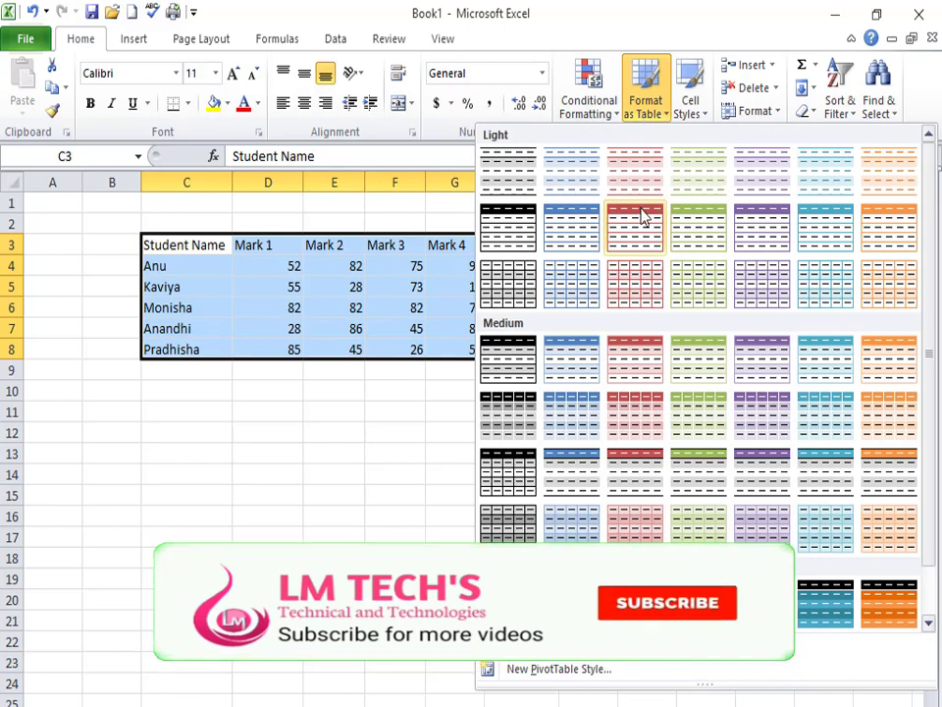
scroll(558, 412, down, 1)
scroll(557, 412, up, 1)
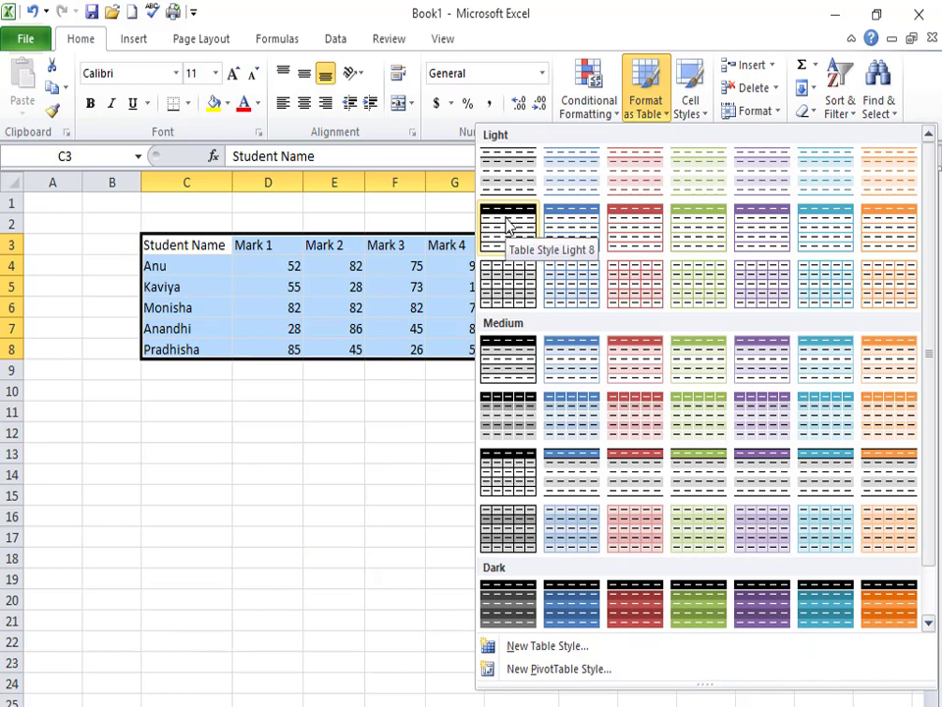
scroll(511, 603, down, 1)
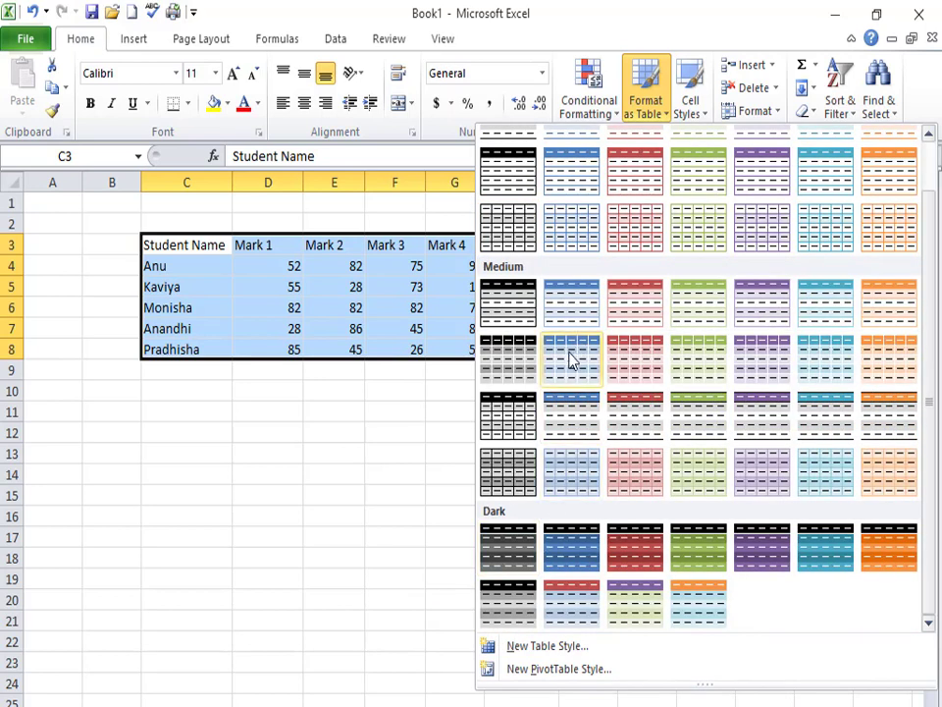
click(751, 471)
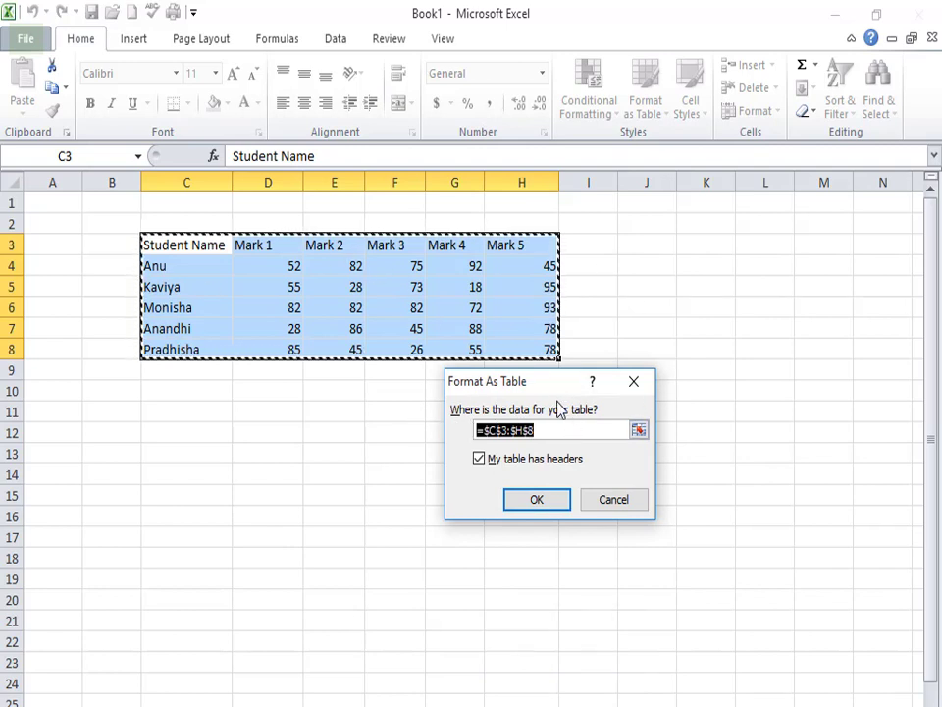
drag(530, 385, 403, 401)
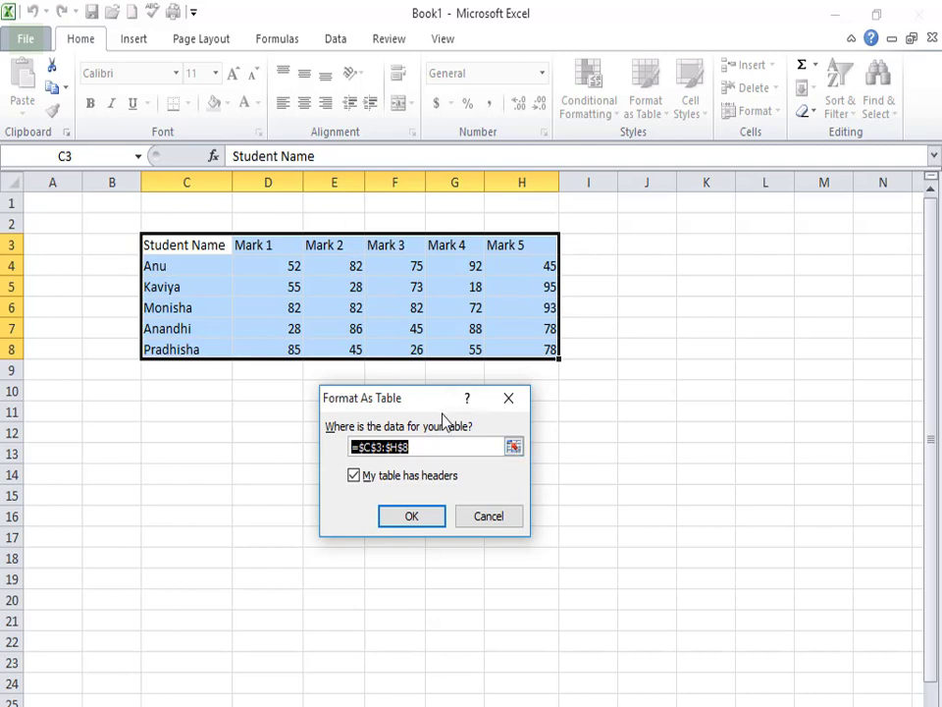
click(408, 517)
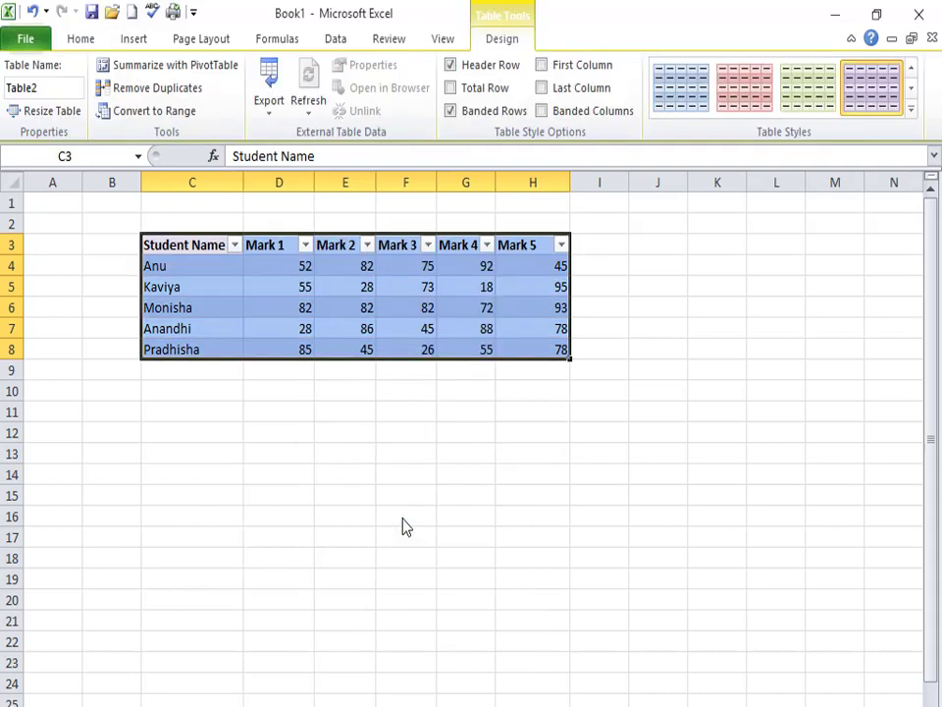
click(483, 328)
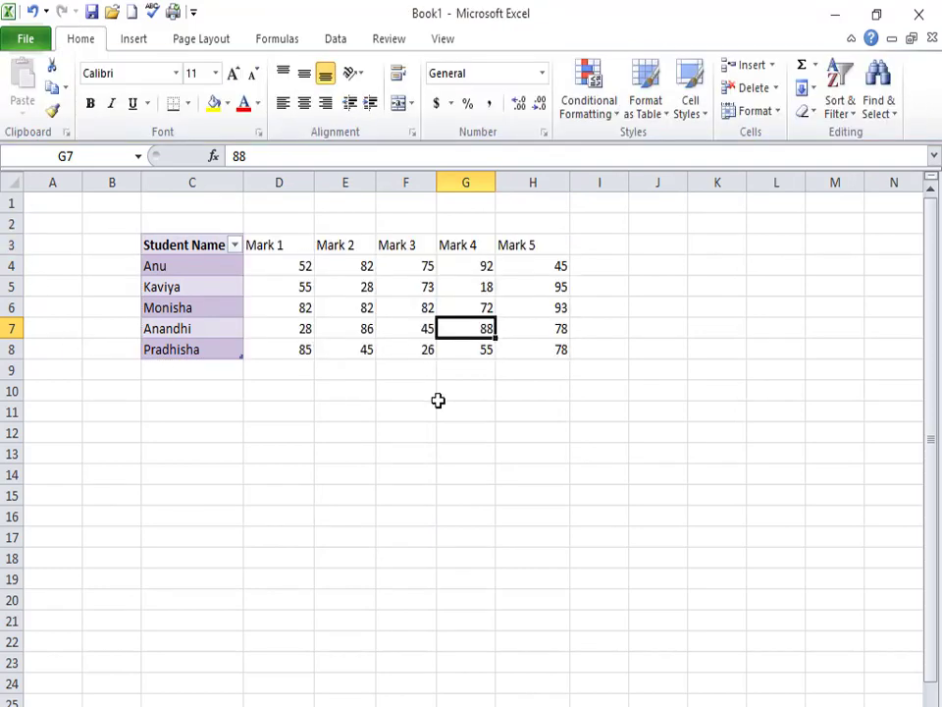
click(592, 290)
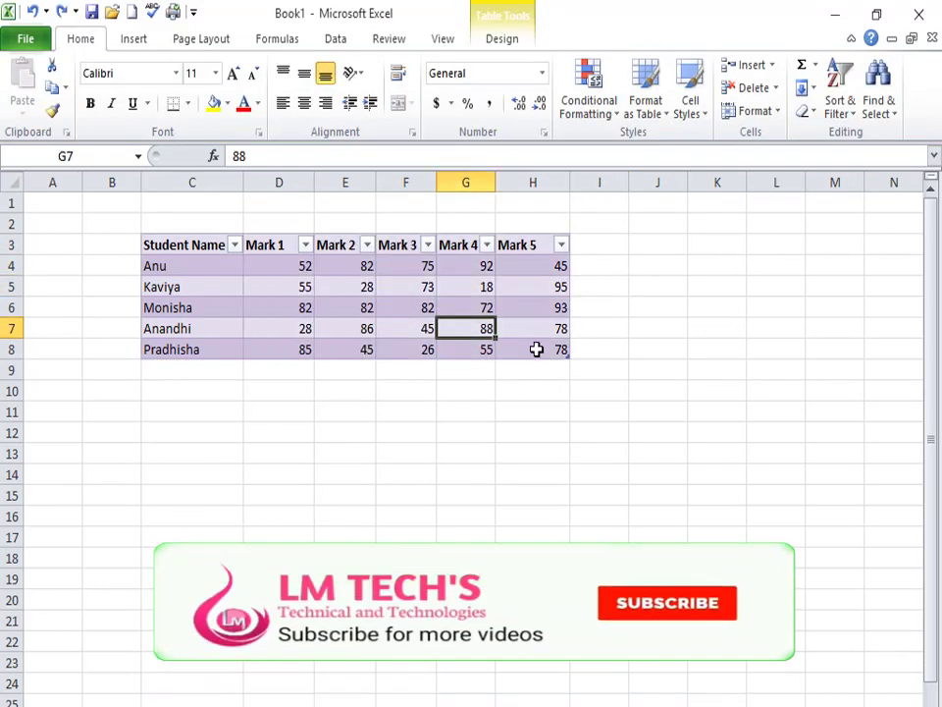
click(531, 349)
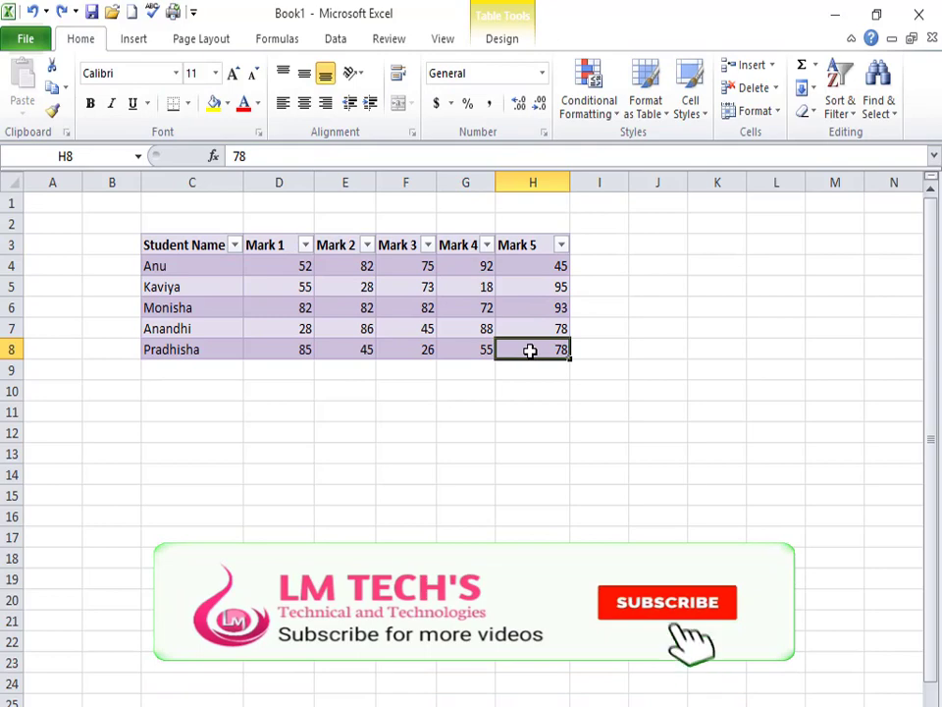
Display the table's design options and inspect its table name and its resize range setting.
click(302, 301)
click(496, 44)
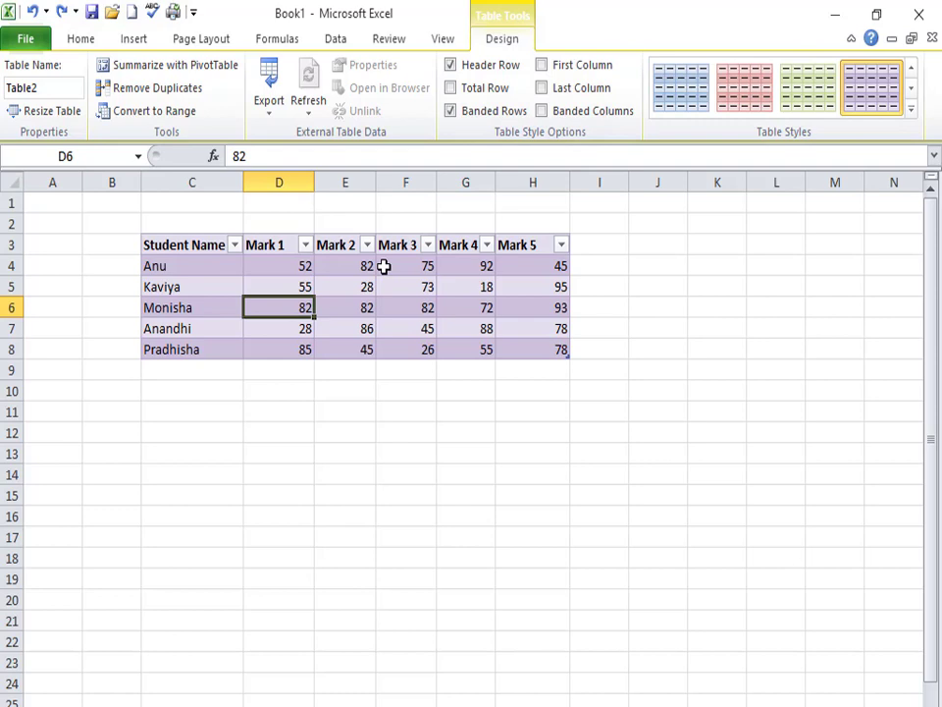
click(42, 87)
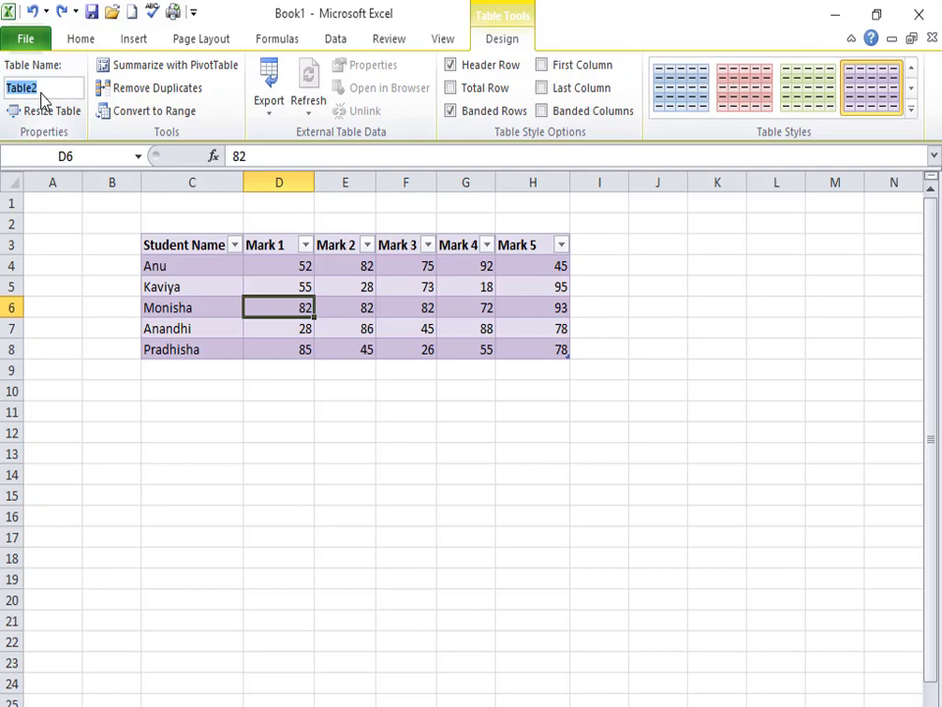
click(40, 88)
click(51, 114)
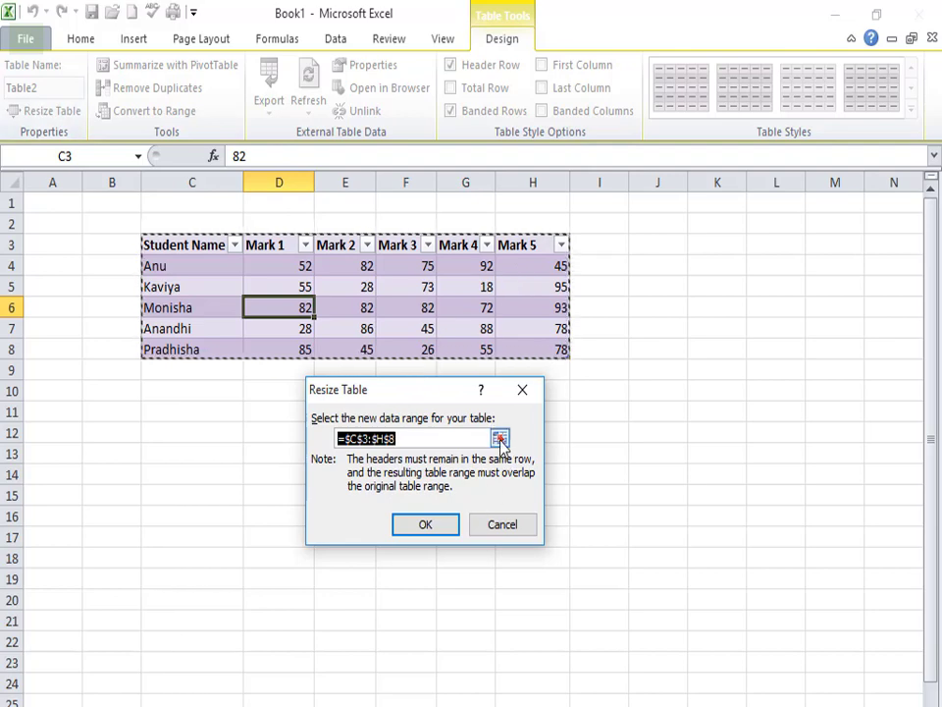
click(491, 526)
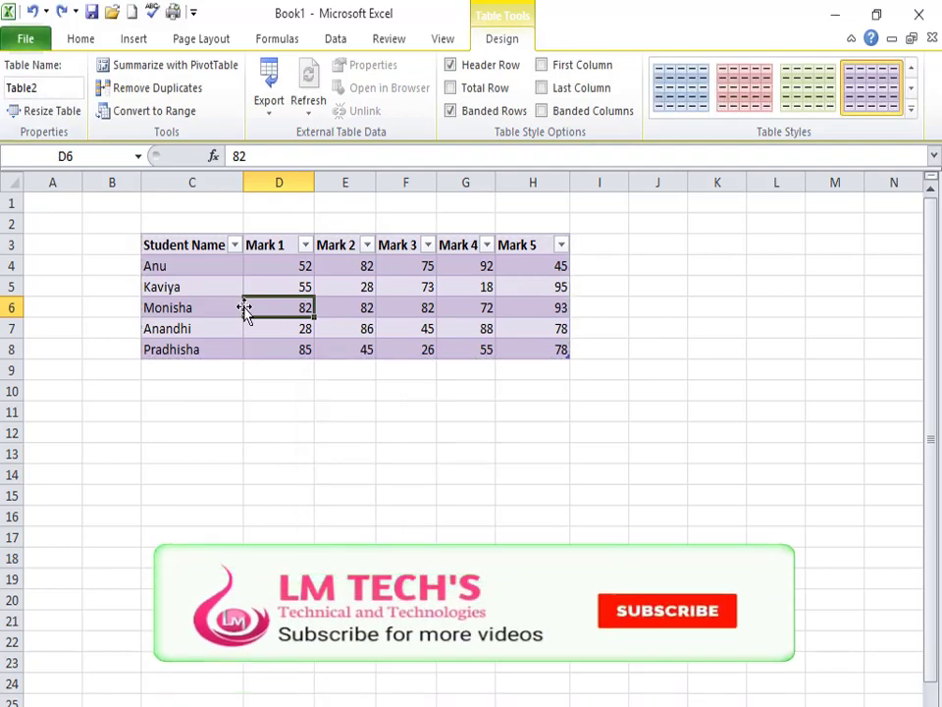
View the options for summarizing the marks table with a PivotTable, then dismiss them.
click(172, 344)
click(53, 328)
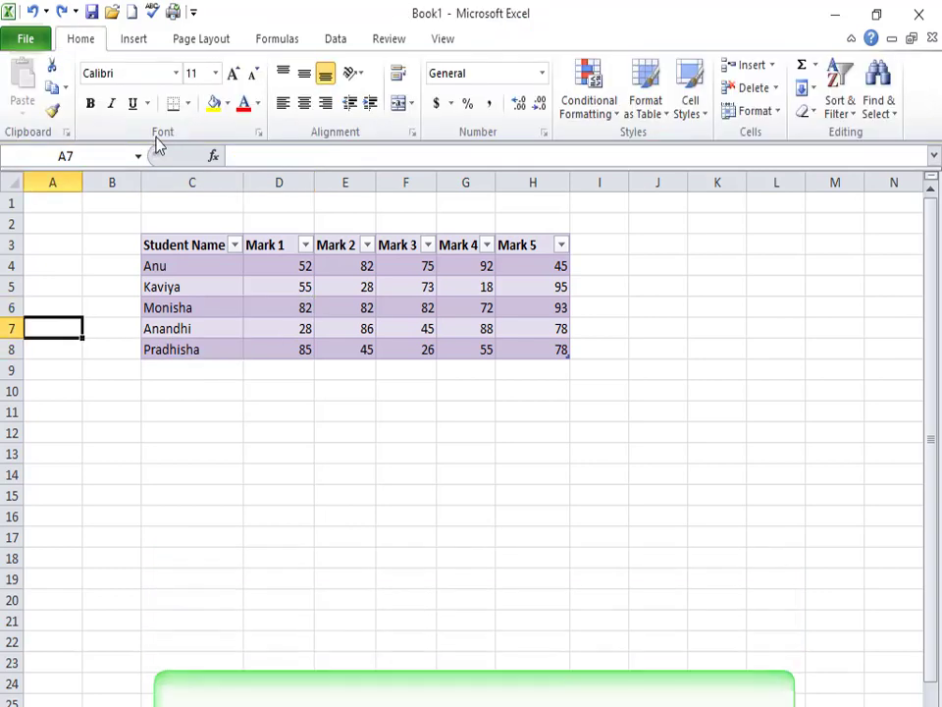
click(406, 286)
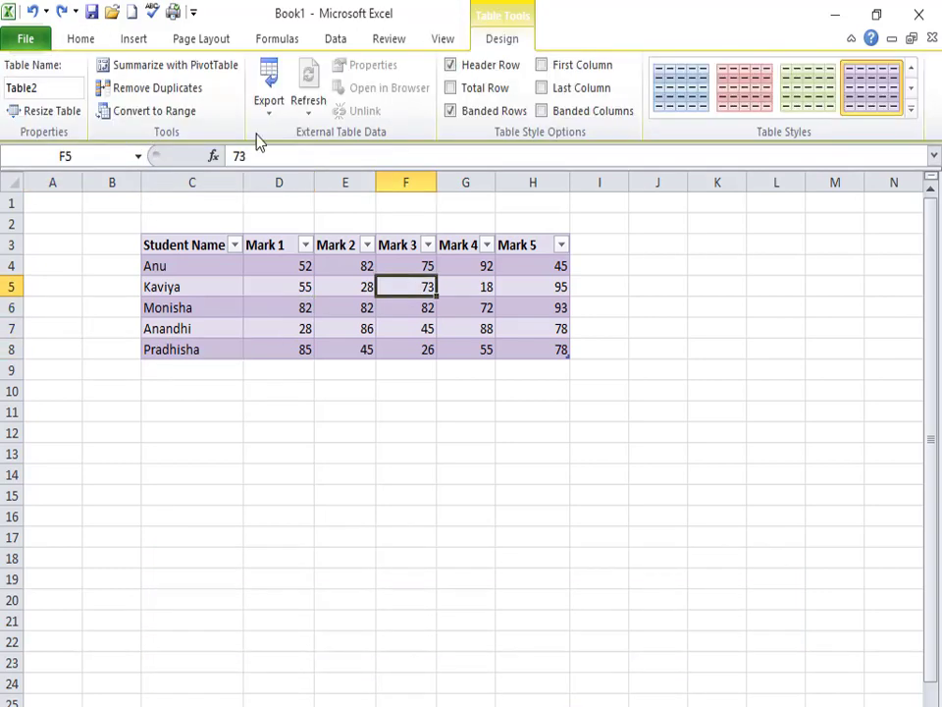
click(141, 72)
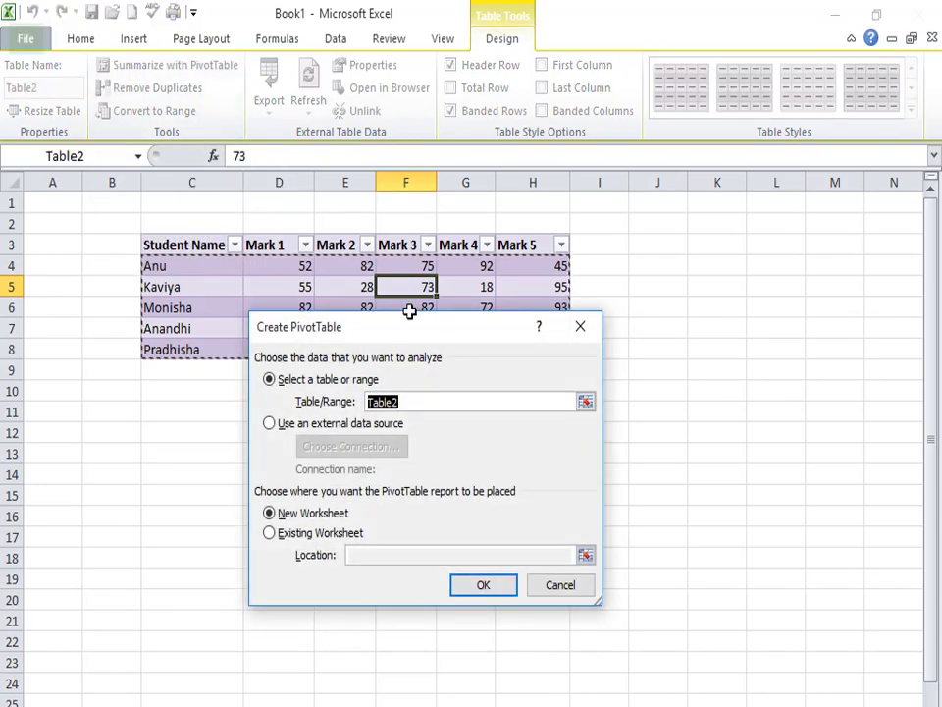
click(589, 340)
Try resizing the marks table and undo the resize.
key(Left)
key(Left)
key(Left)
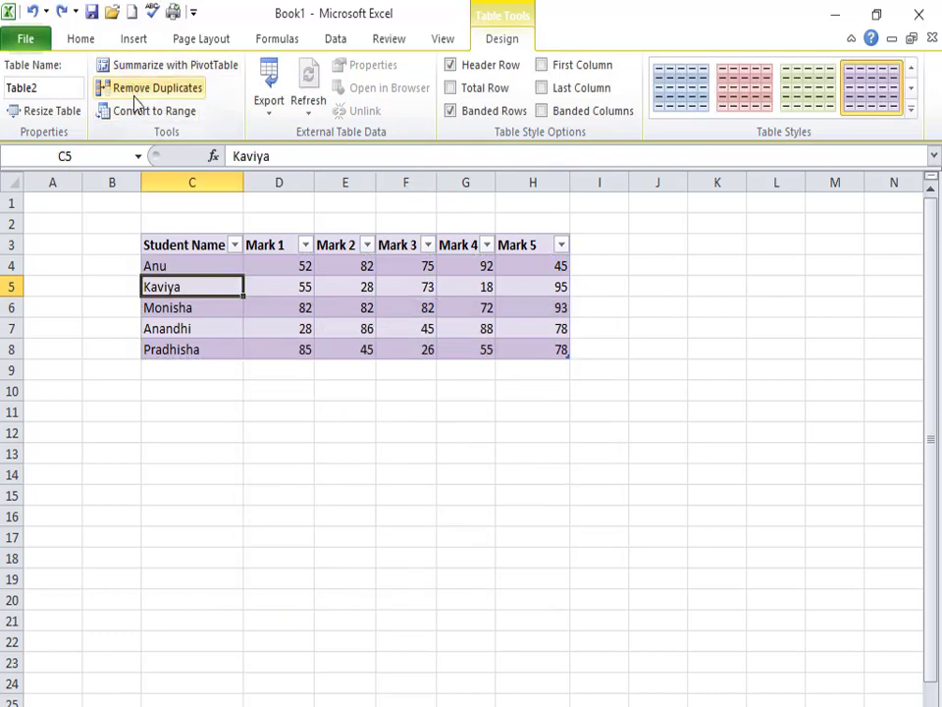
mouse_move(569, 355)
mouse_down()
mouse_move(499, 328)
mouse_move(242, 267)
mouse_move(164, 262)
mouse_move(213, 308)
mouse_move(514, 343)
mouse_up()
key(ctrl+z)
click(278, 431)
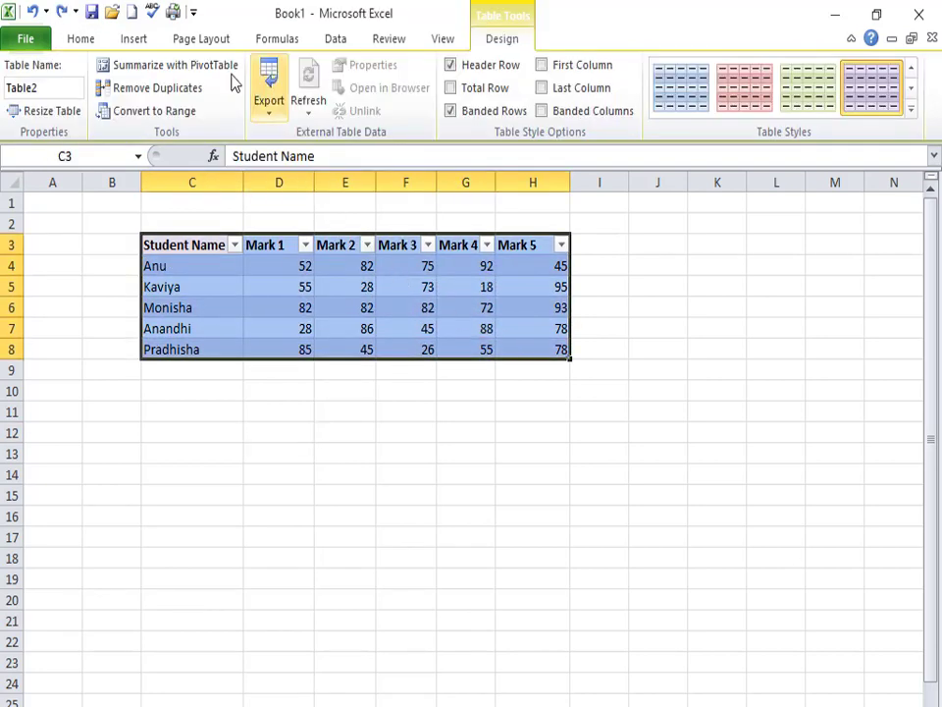
Remove duplicate rows from the table, comparing the Student Name and Mark 1 to Mark 5 columns with headers.
click(149, 95)
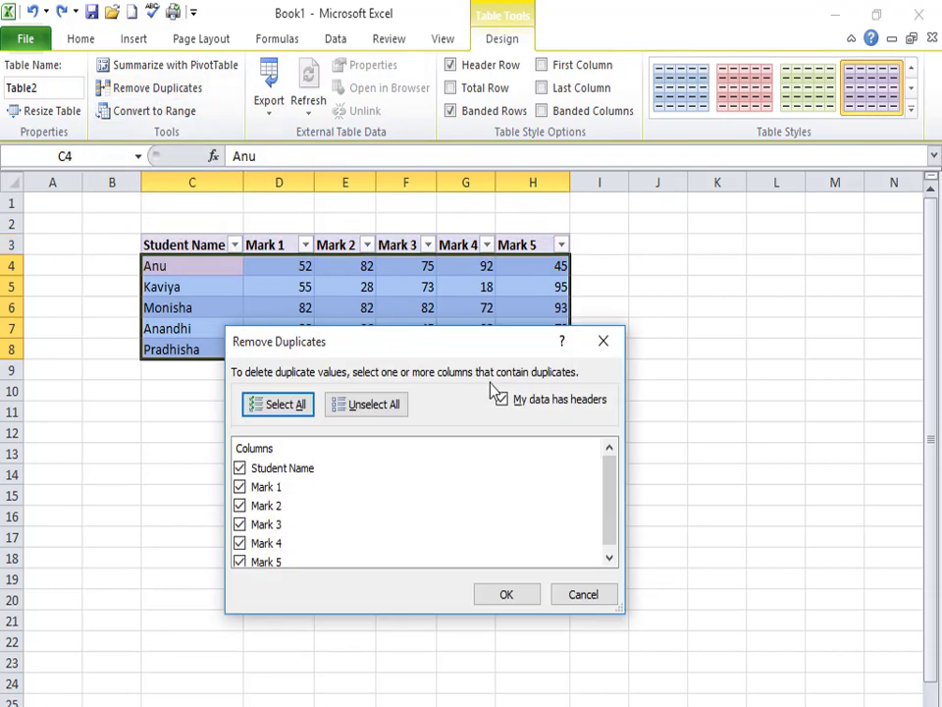
drag(385, 353, 456, 261)
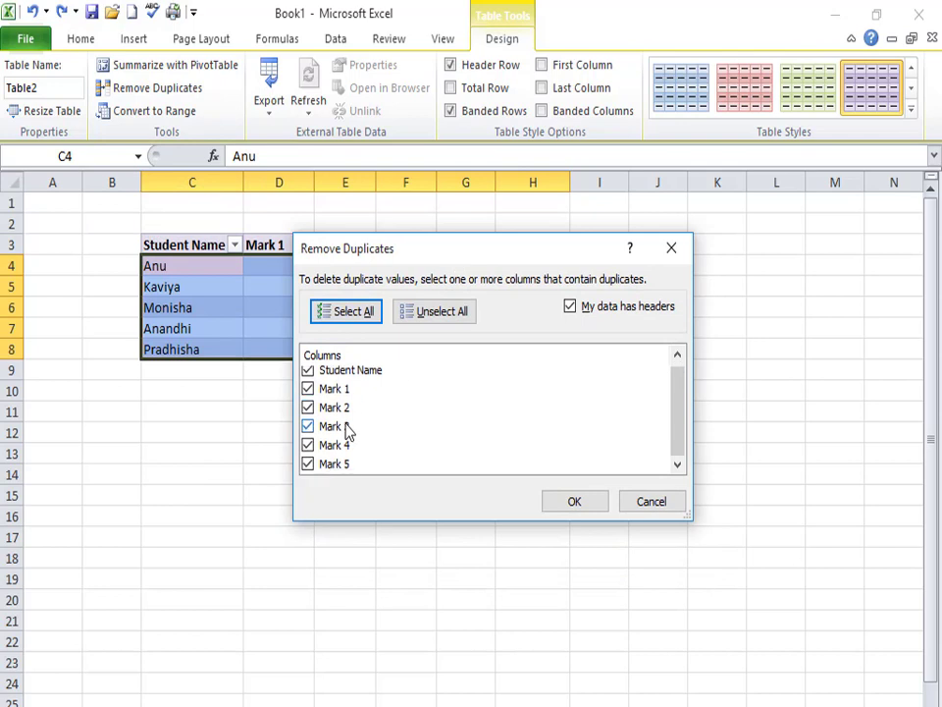
click(573, 503)
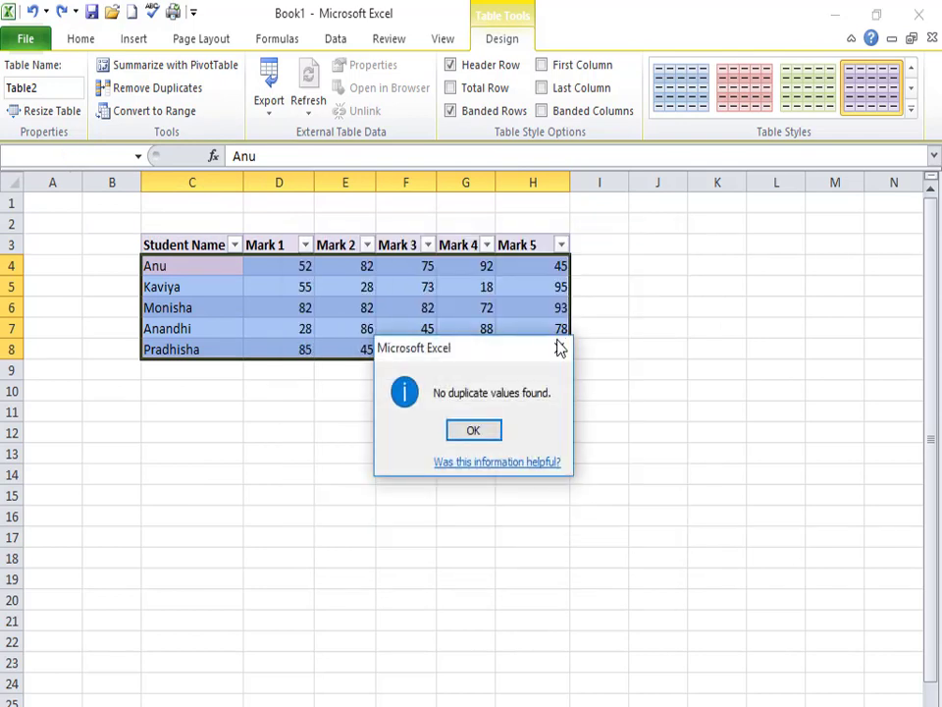
click(561, 345)
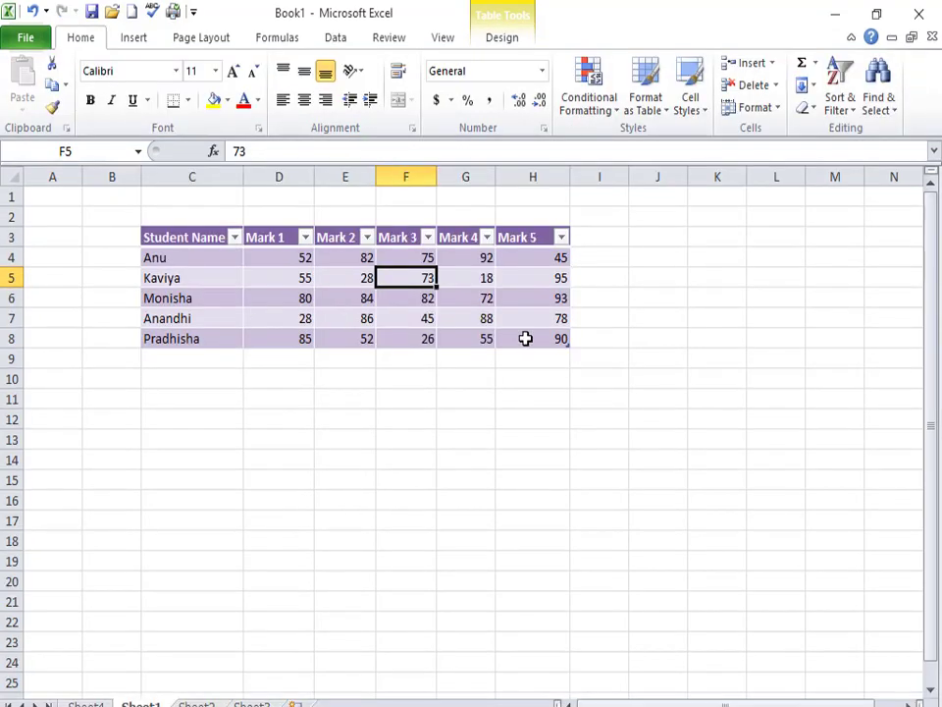
Examine the sort and filter options of the table's Student Name and Mark 1 columns.
drag(526, 338, 251, 267)
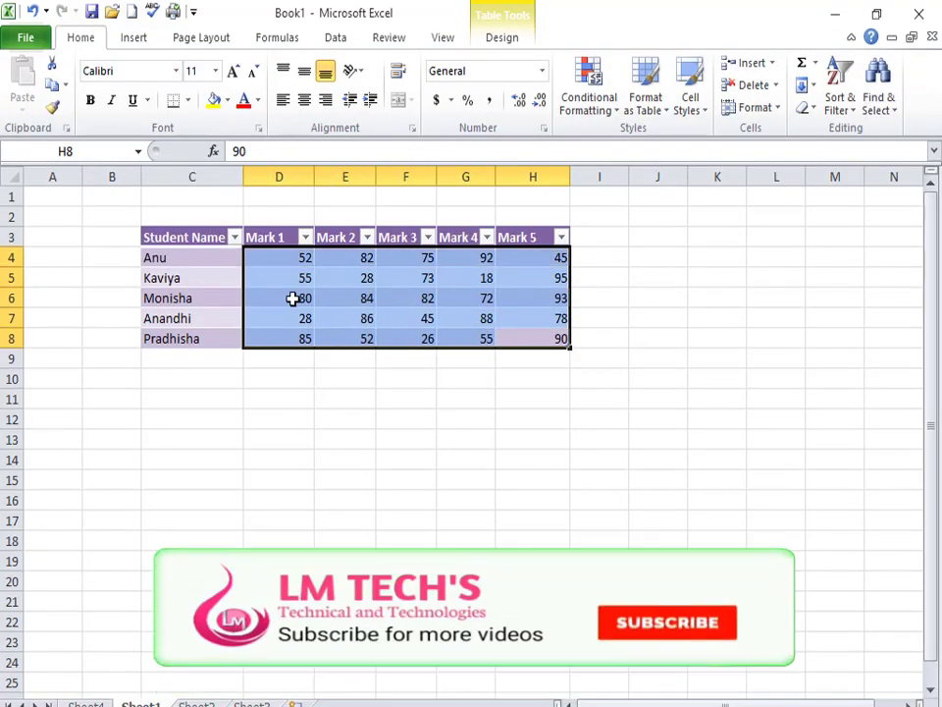
click(292, 298)
click(491, 38)
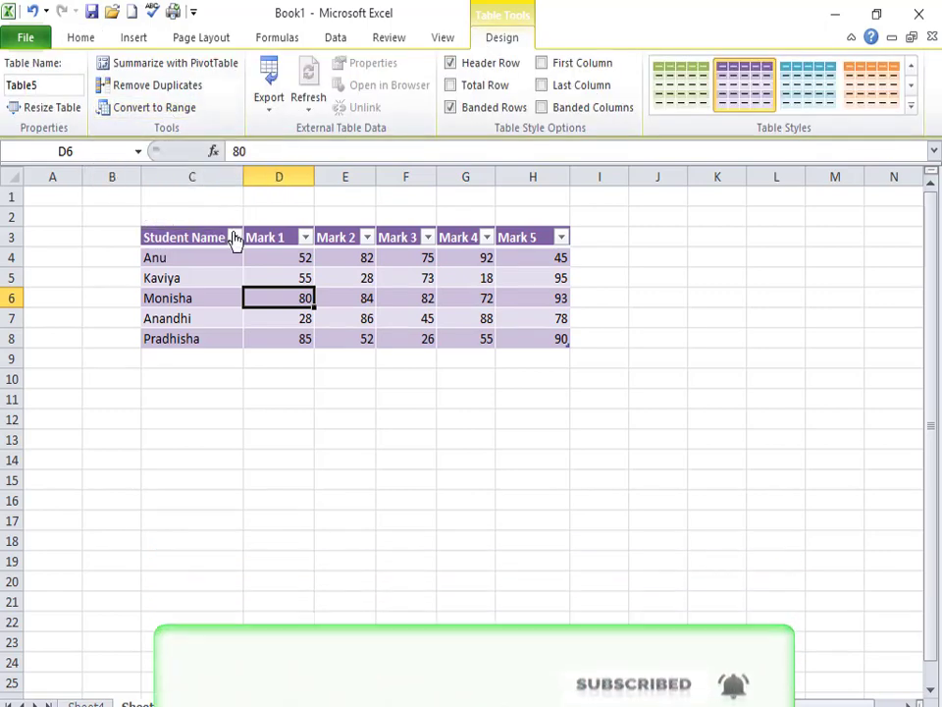
click(235, 238)
click(235, 238)
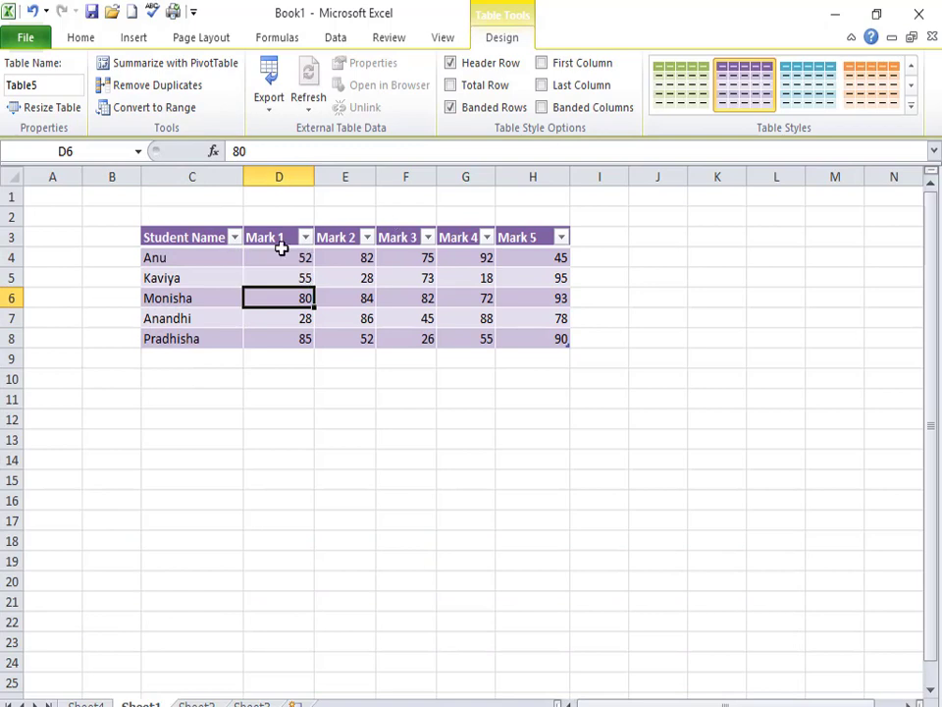
drag(545, 339, 167, 232)
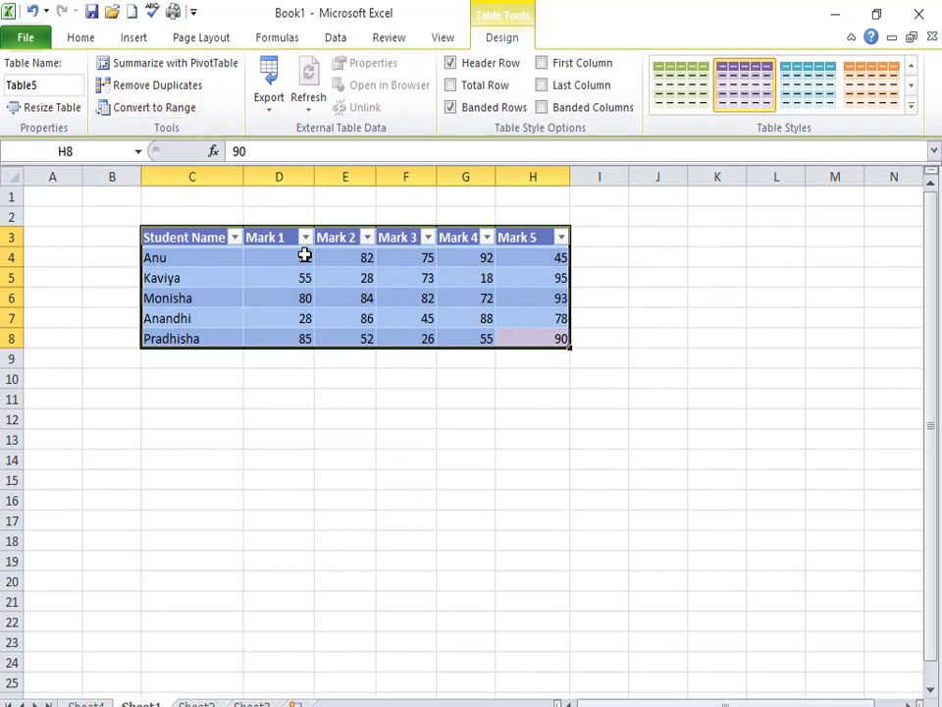
click(306, 240)
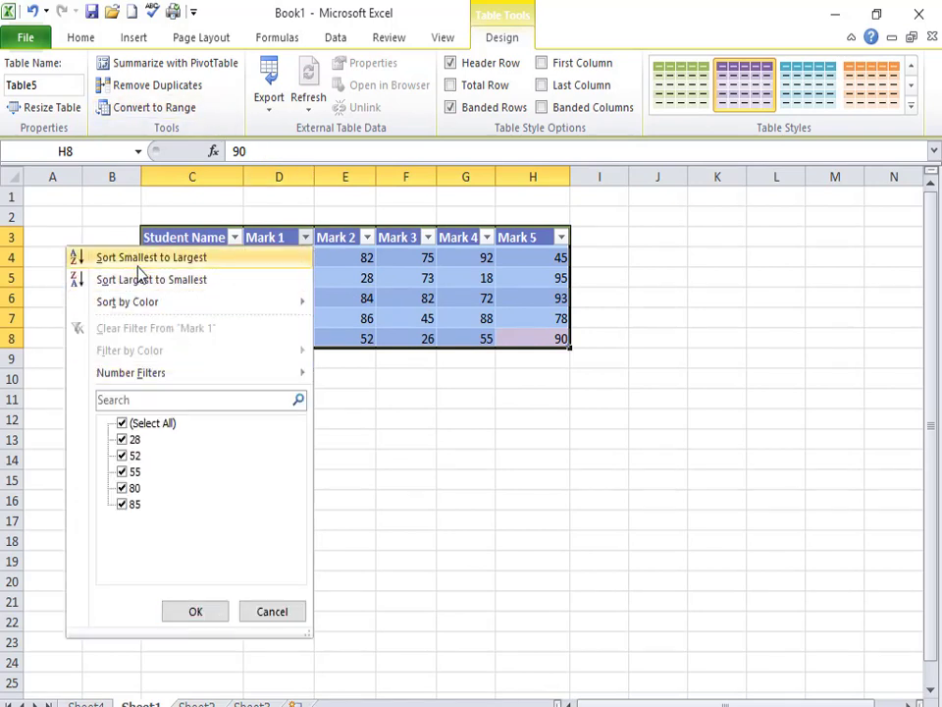
click(369, 281)
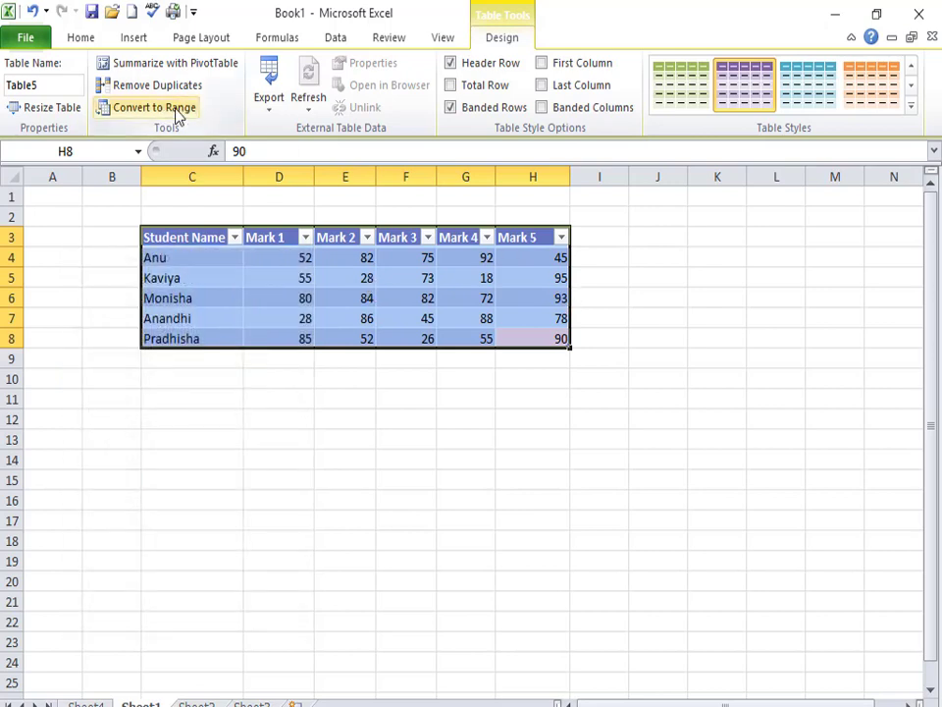
Filter the Student Name column to show only the first student in the filter list, and select that student's row.
click(234, 238)
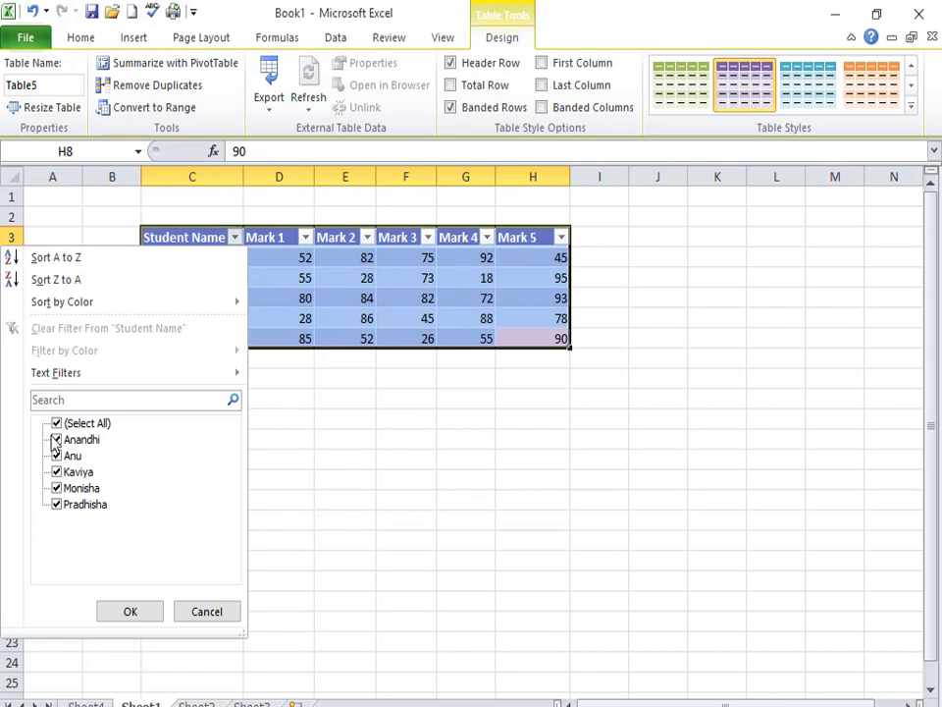
click(56, 423)
click(56, 440)
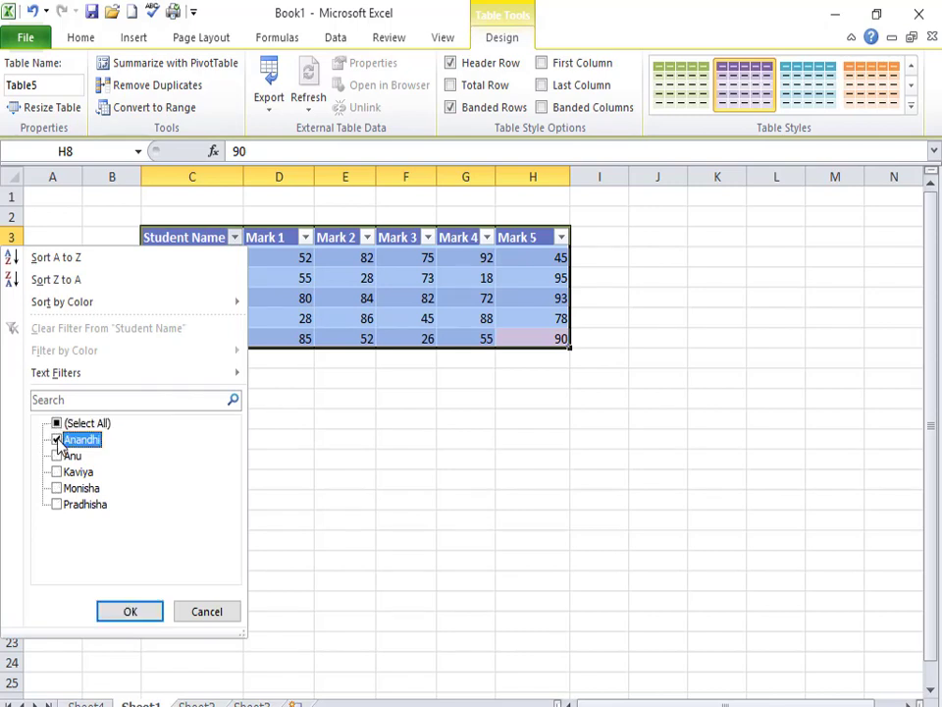
click(130, 612)
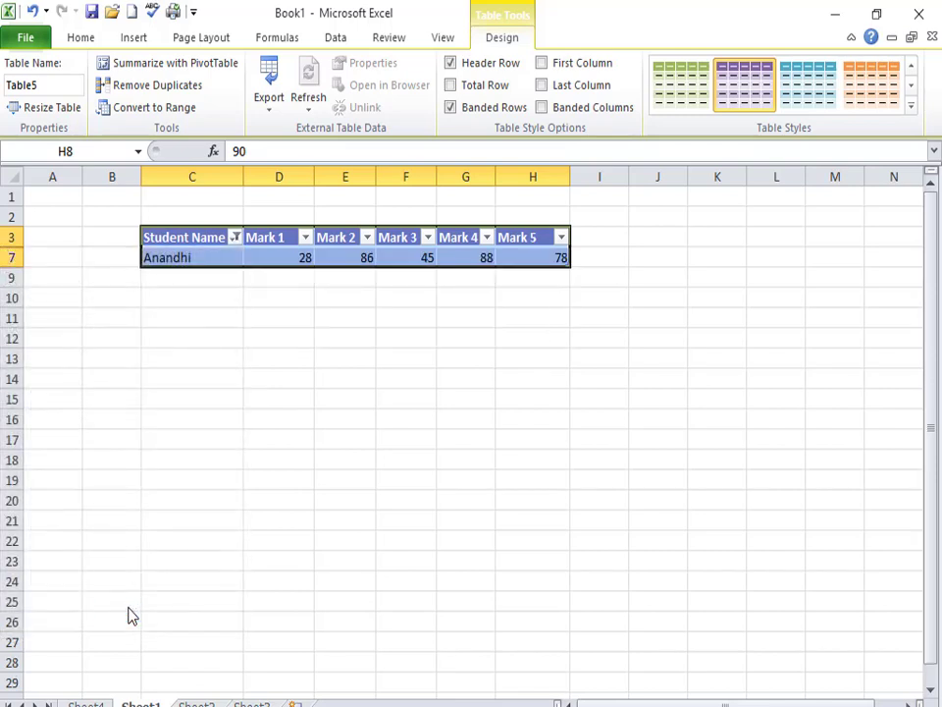
click(191, 265)
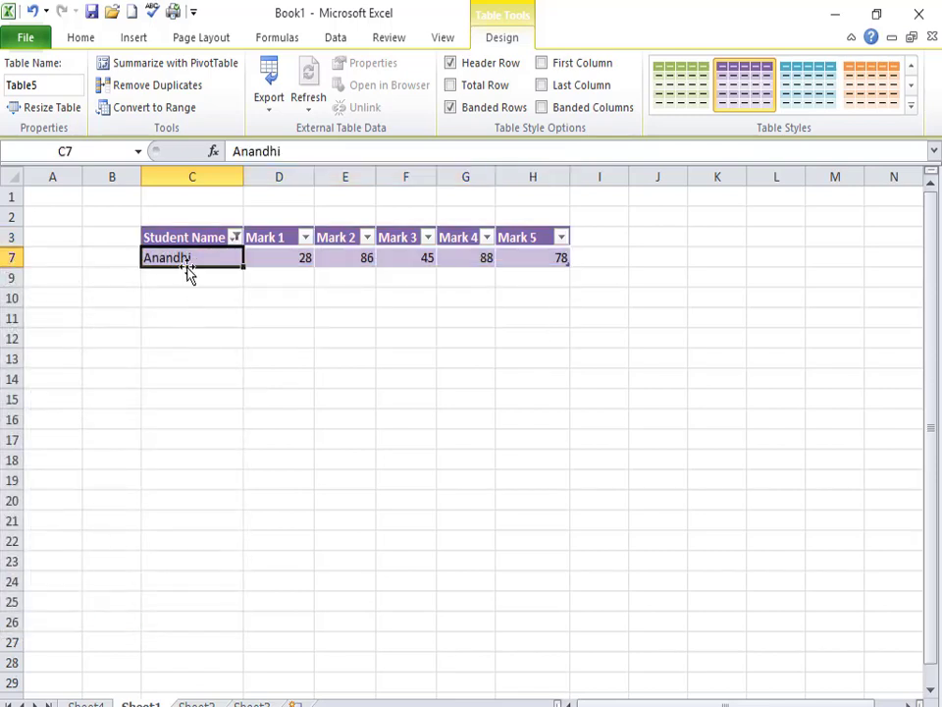
drag(554, 259, 196, 255)
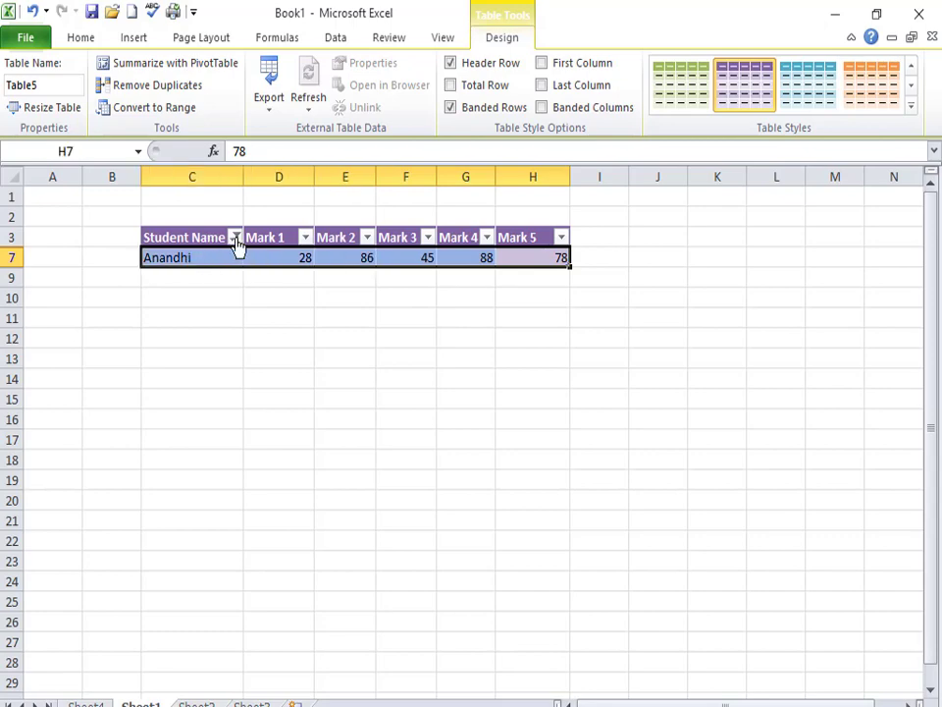
Reset the Student Name filter to include all students.
click(234, 238)
click(56, 423)
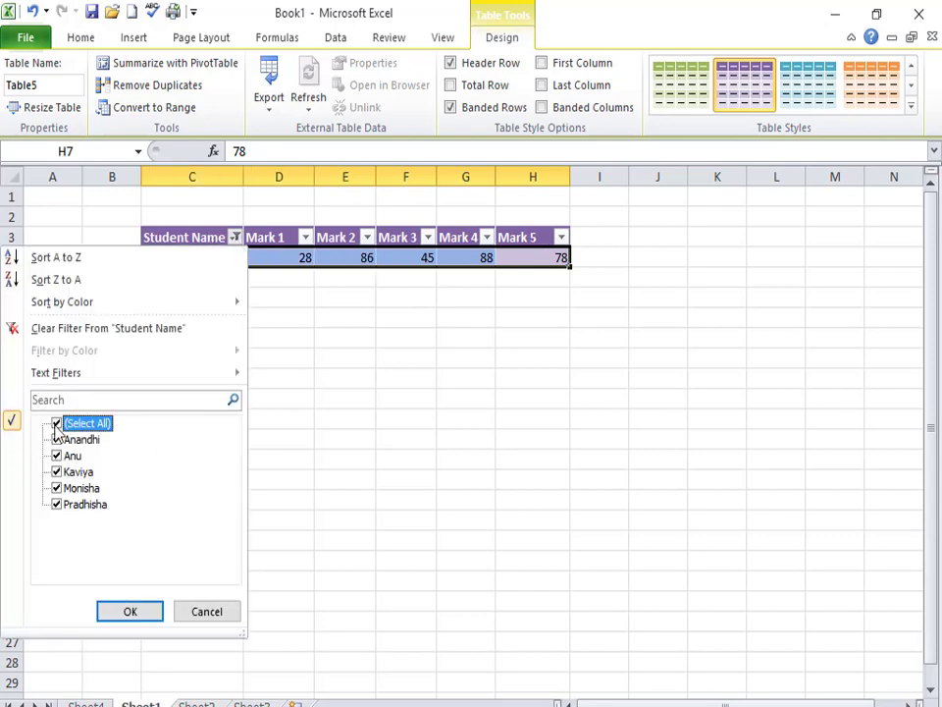
click(129, 612)
click(381, 316)
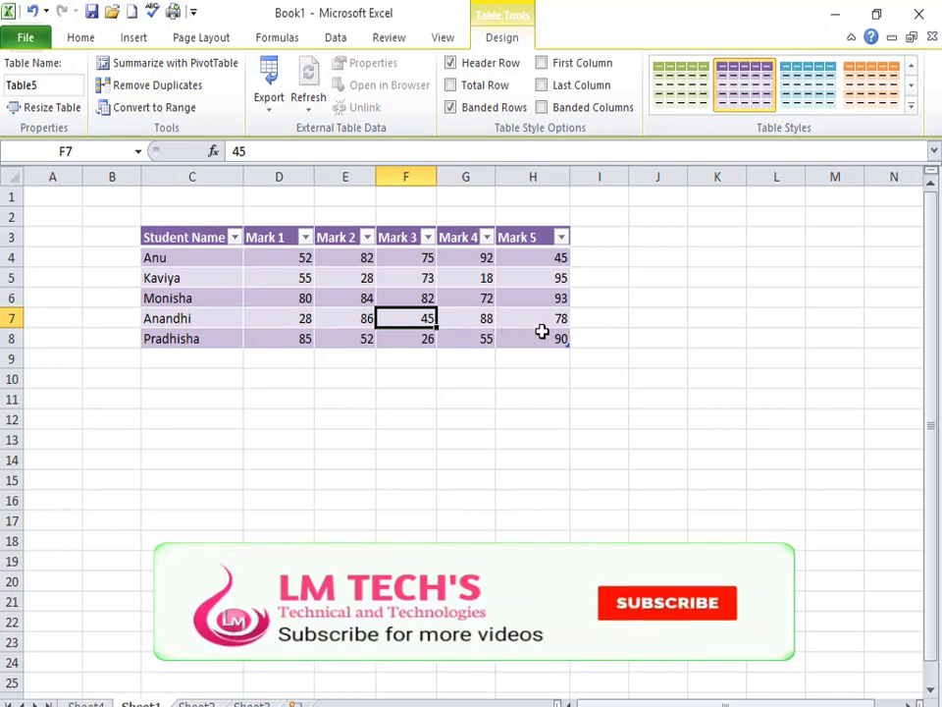
Convert the whole marks table to a normal range, select its cells, and undo the conversion.
drag(549, 337, 155, 241)
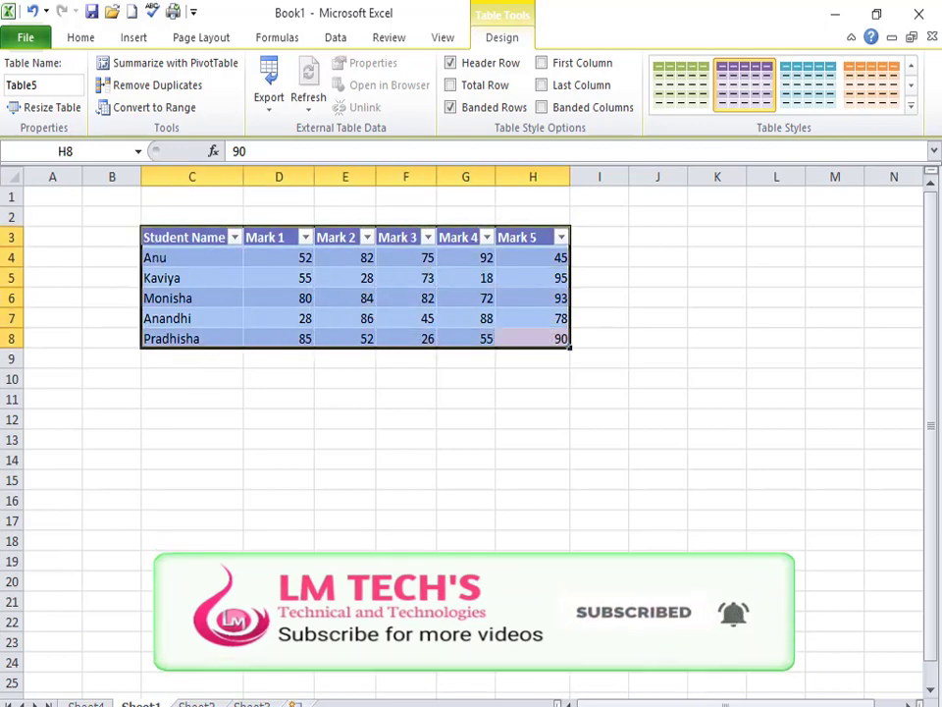
click(155, 108)
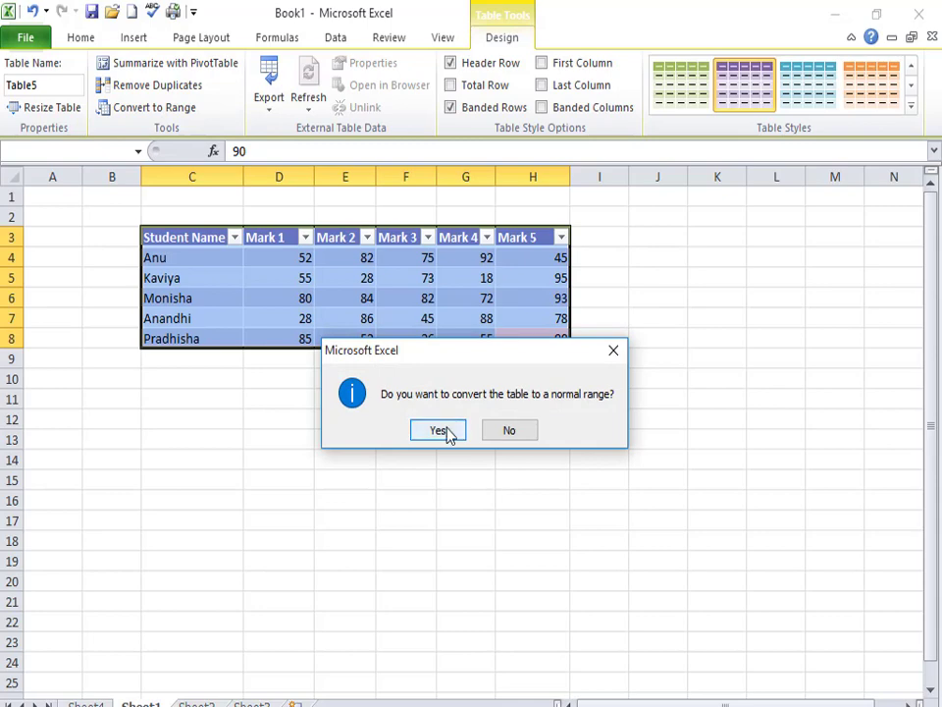
click(448, 432)
click(350, 281)
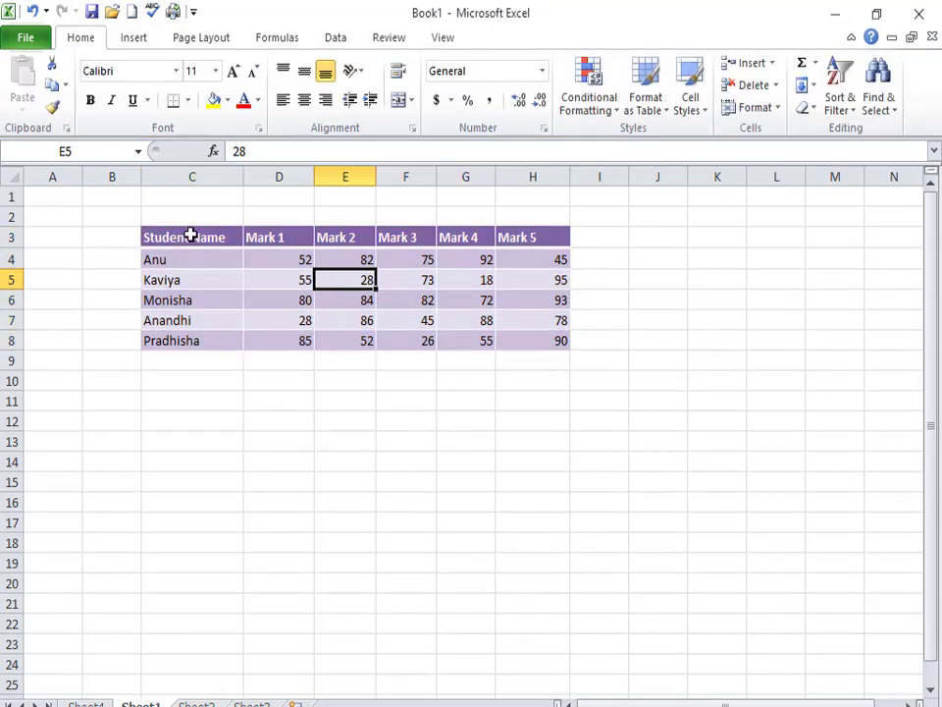
mouse_move(190, 236)
mouse_down()
mouse_move(328, 370)
mouse_move(530, 341)
mouse_move(201, 246)
mouse_up()
click(274, 238)
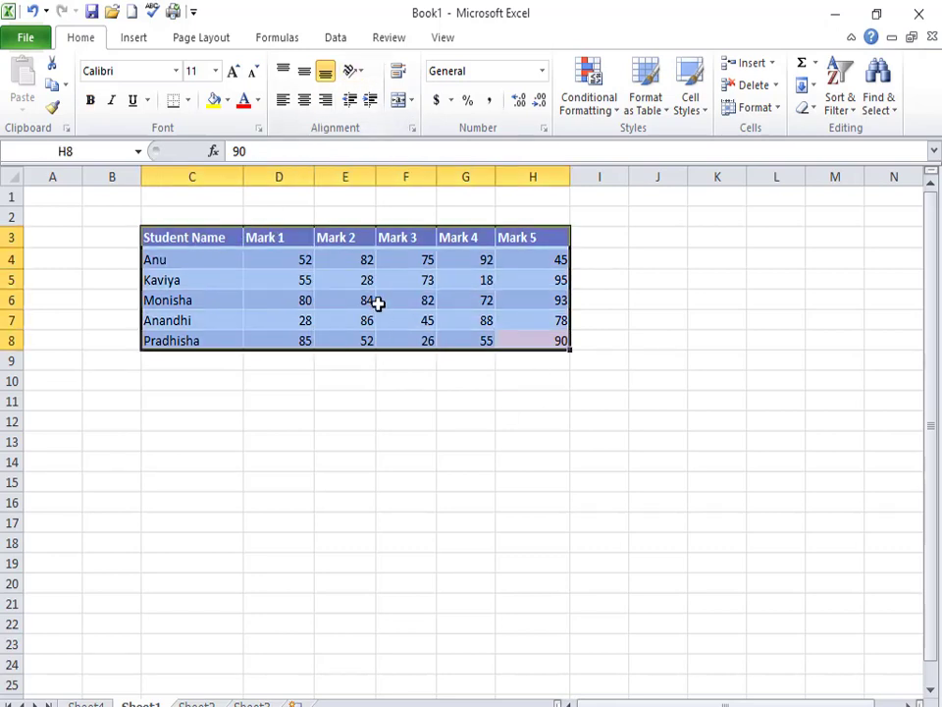
click(378, 300)
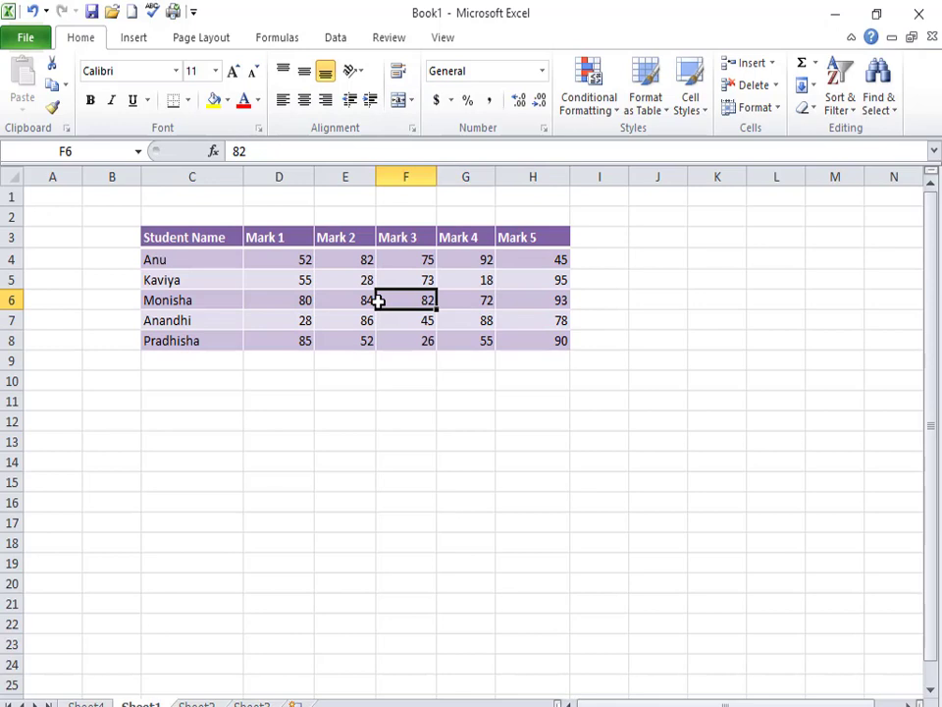
key(ctrl+z)
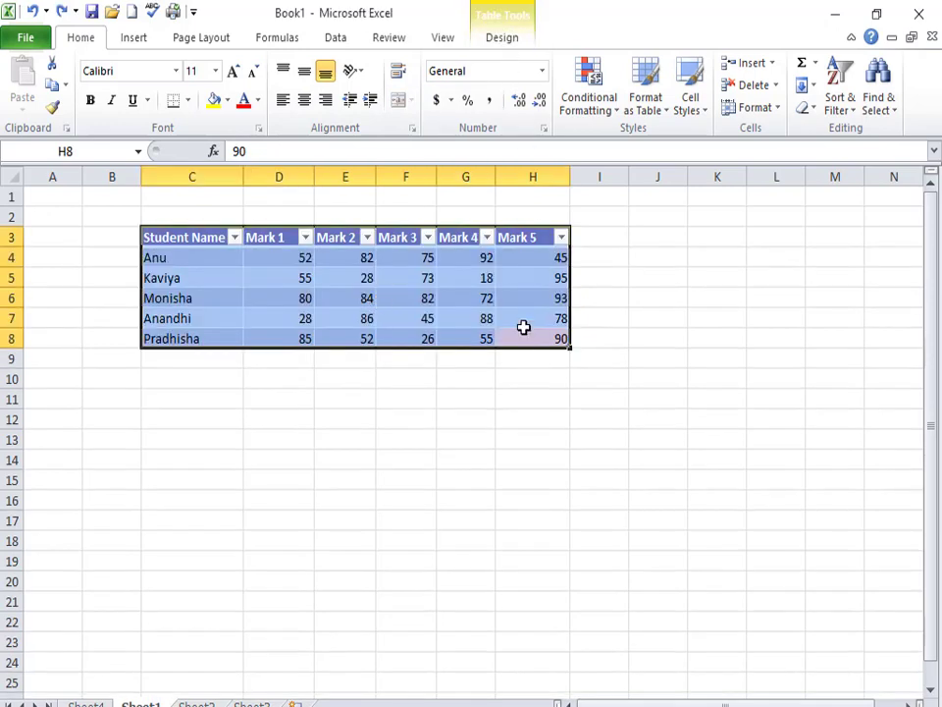
View the Export Table to SharePoint List dialog for the marks table and close it without exporting.
click(491, 300)
click(509, 39)
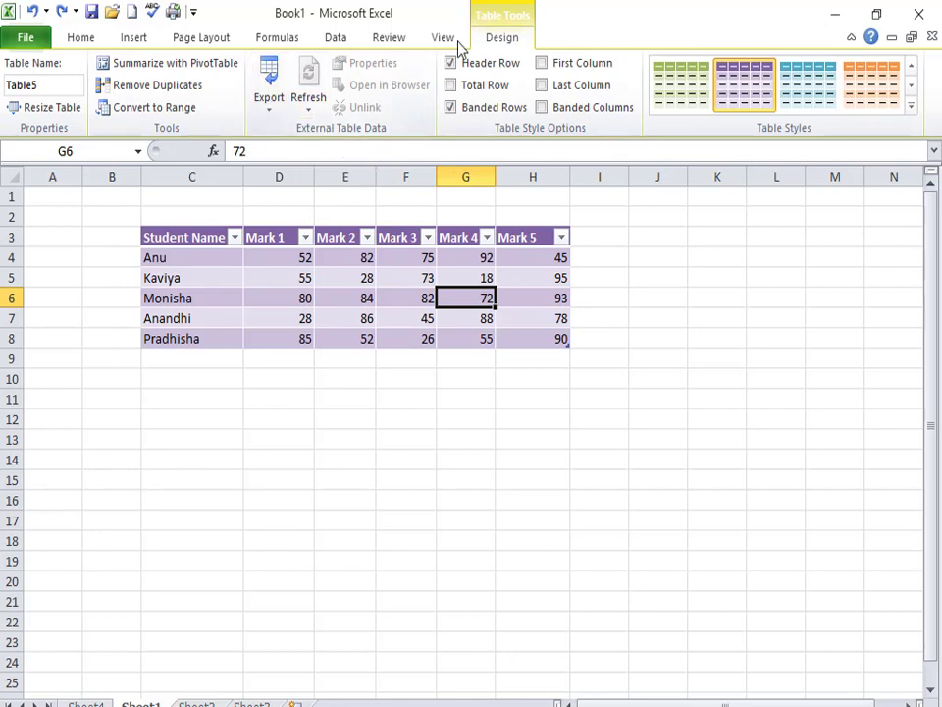
click(265, 106)
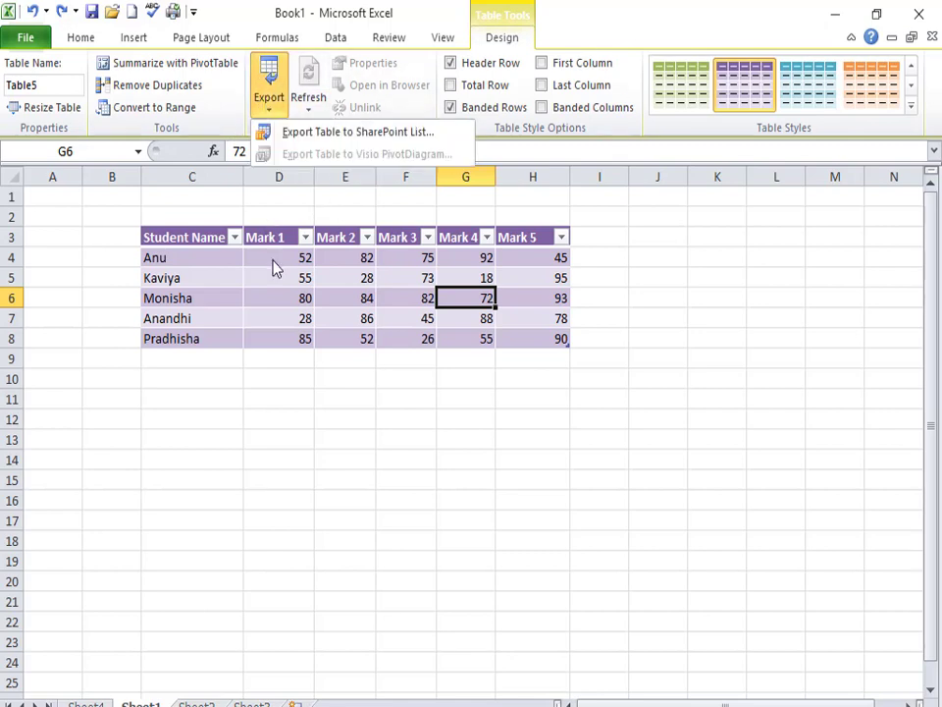
click(273, 259)
click(282, 90)
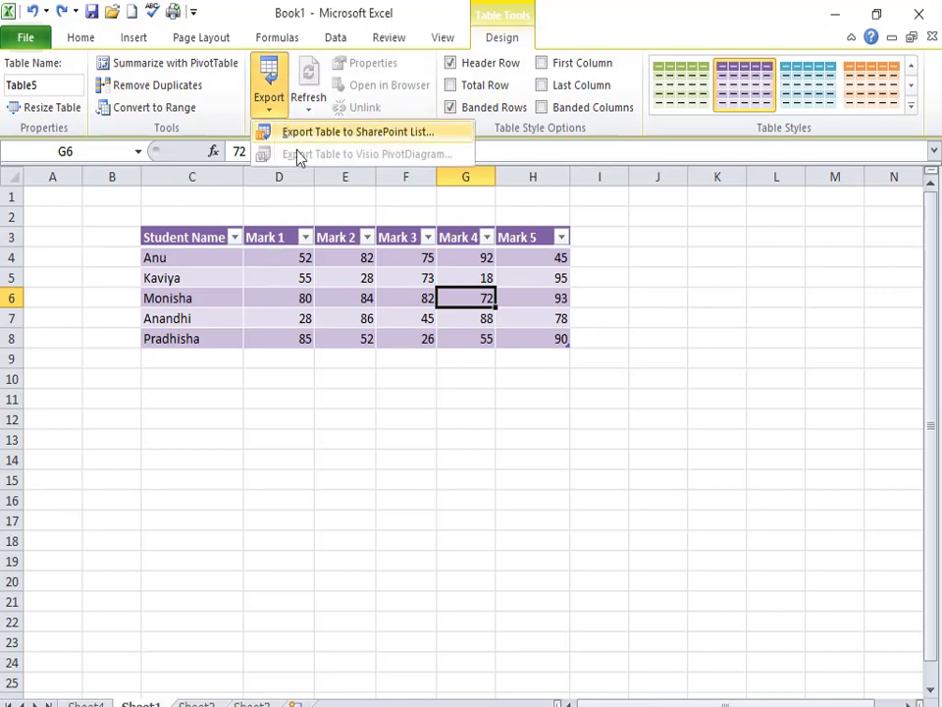
click(316, 133)
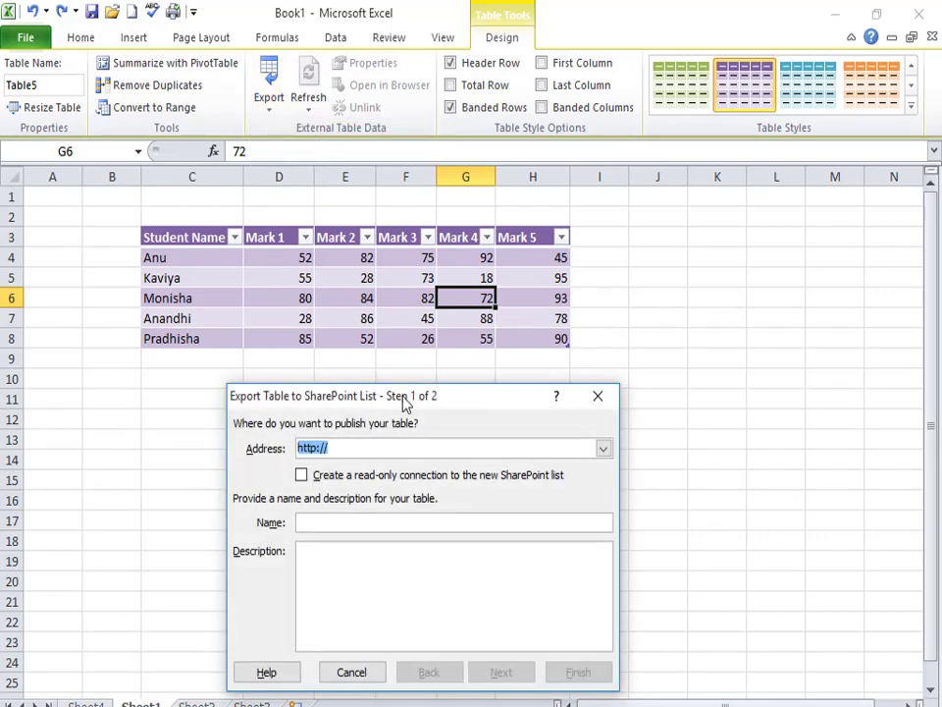
drag(404, 404, 394, 310)
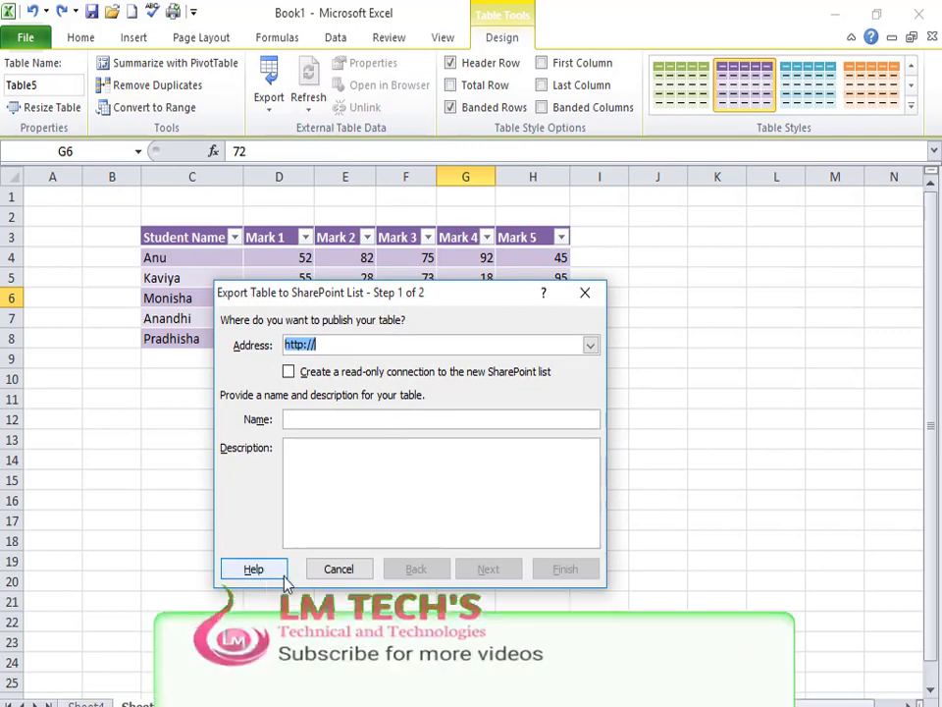
click(585, 292)
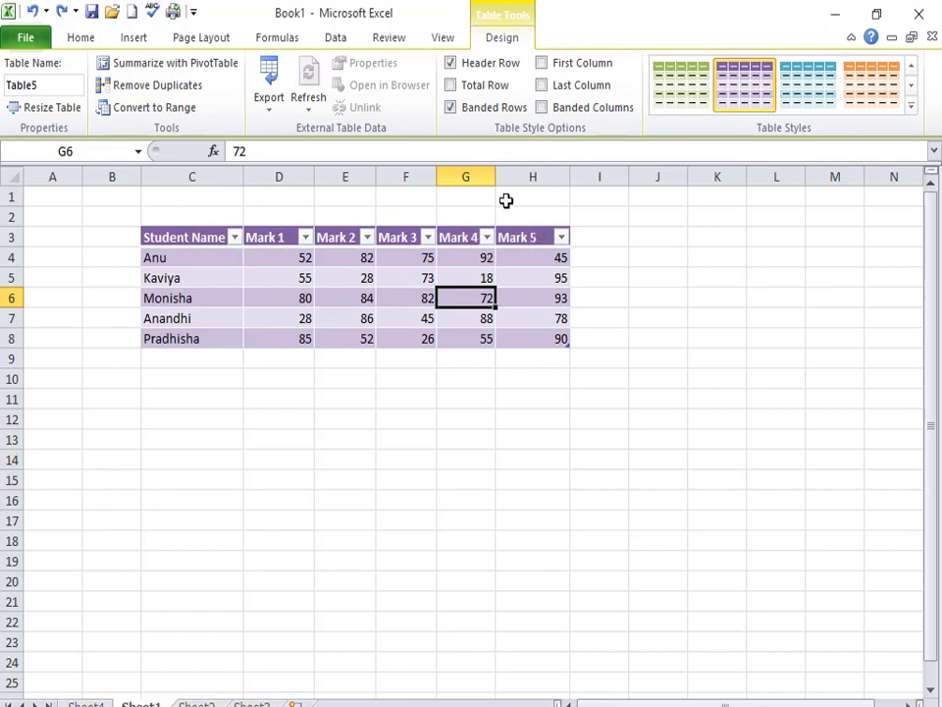
Hide and restore the marks table's header row, and show and remove its total row.
click(450, 63)
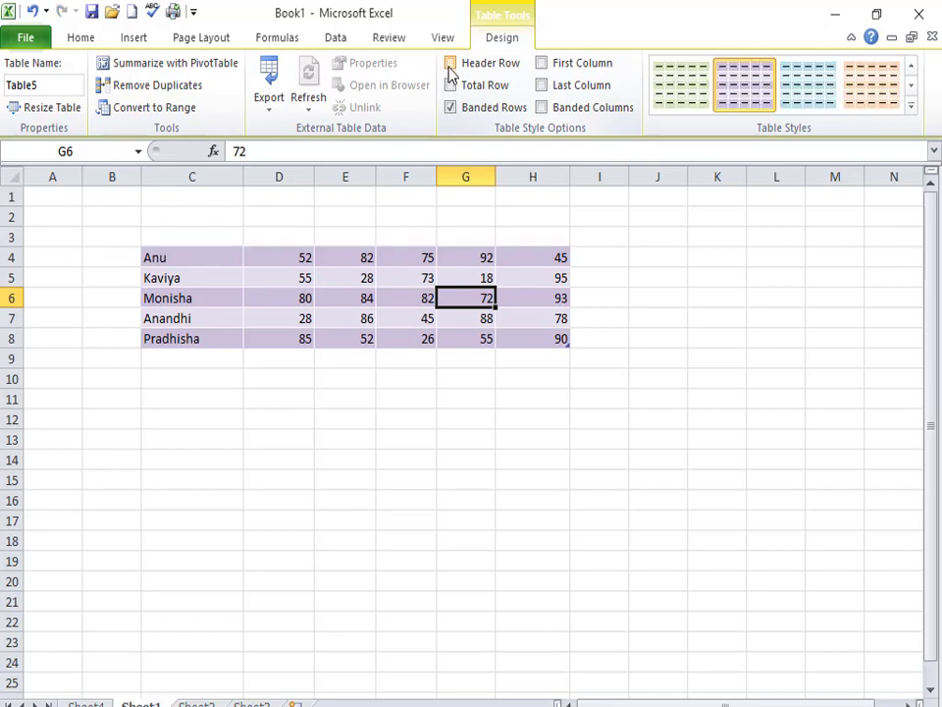
click(247, 241)
click(472, 240)
click(446, 314)
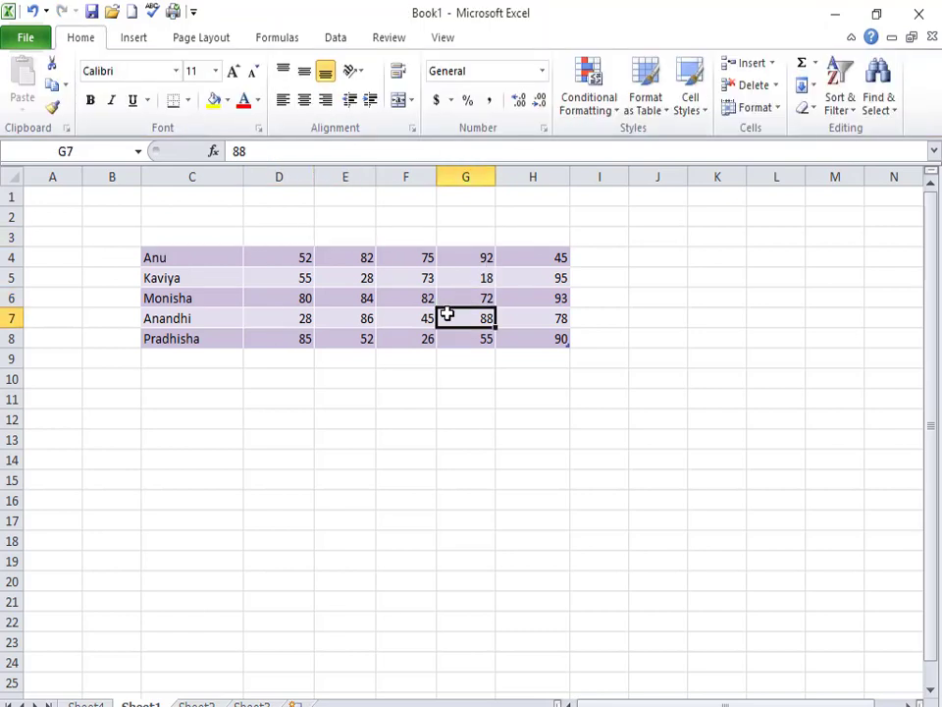
click(306, 299)
click(501, 39)
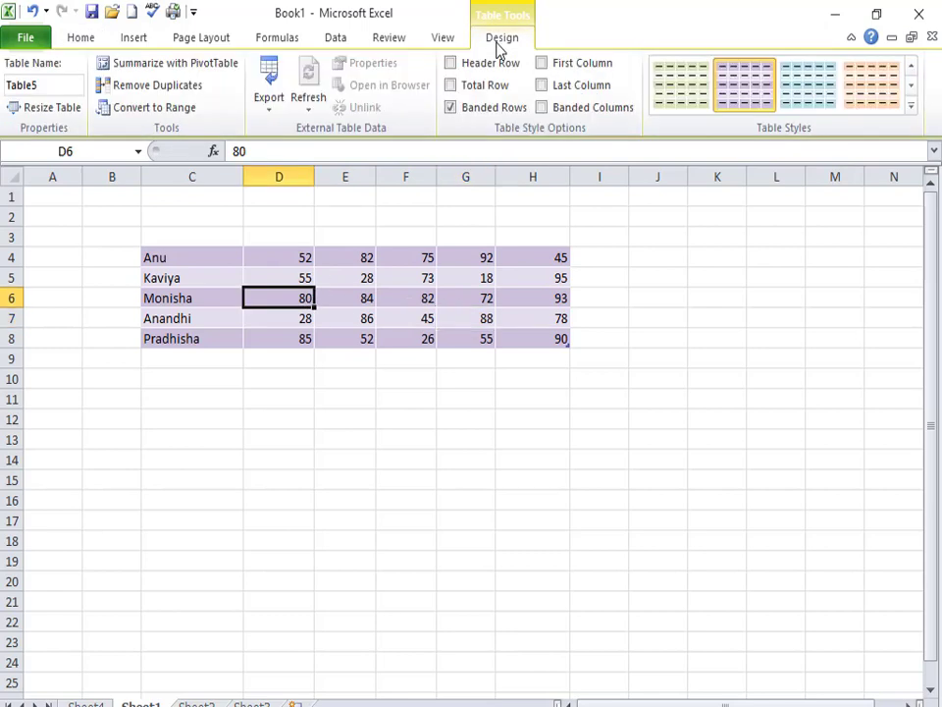
click(461, 64)
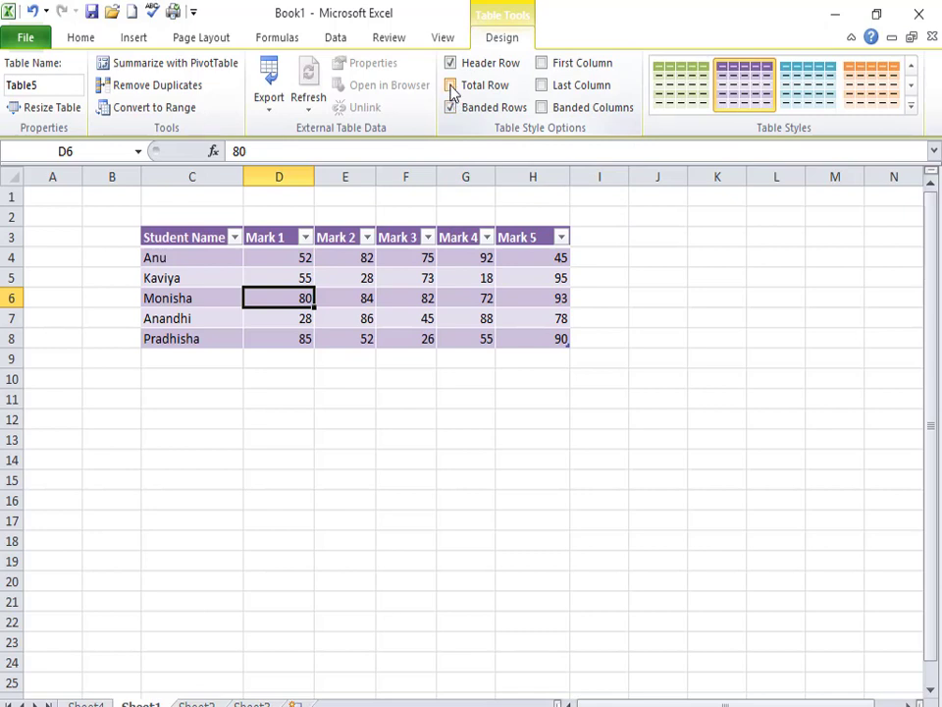
click(451, 86)
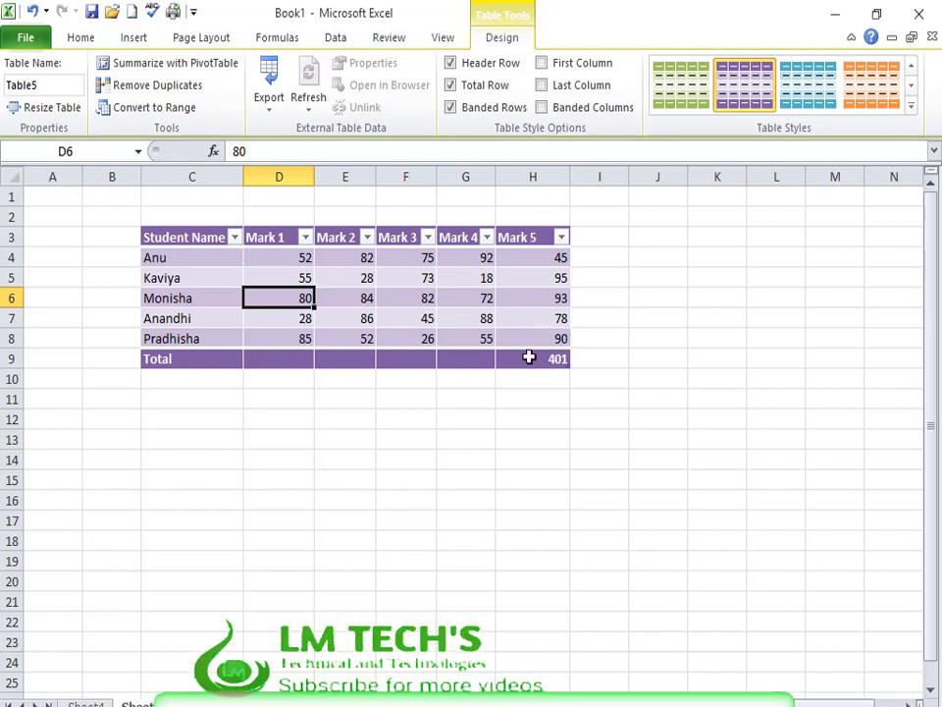
click(451, 85)
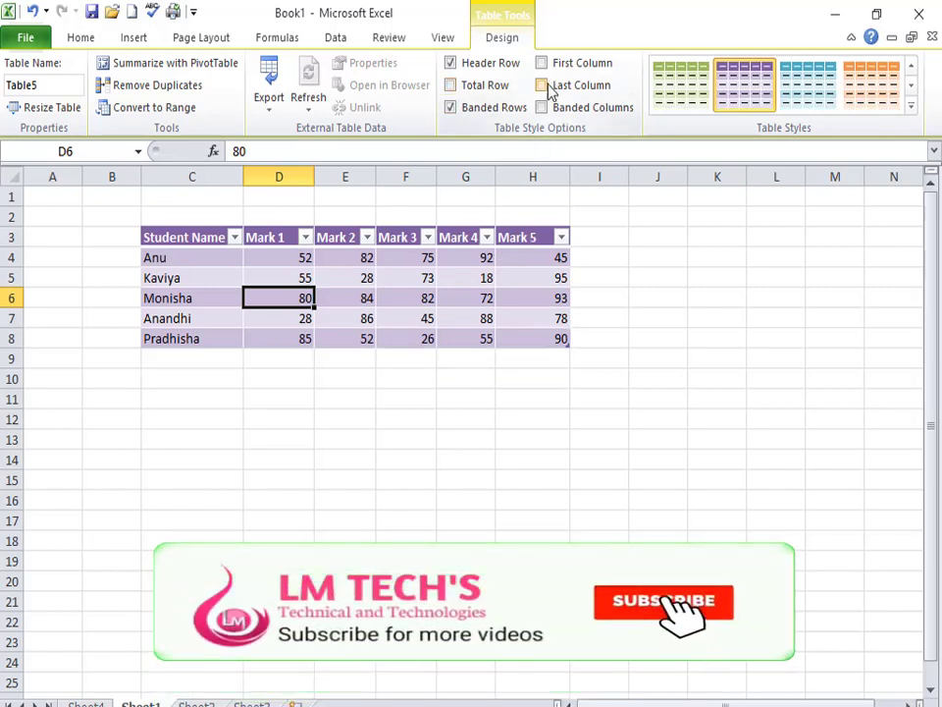
Enable special formatting for the table's first column, and try the last column formatting before disabling it.
click(541, 64)
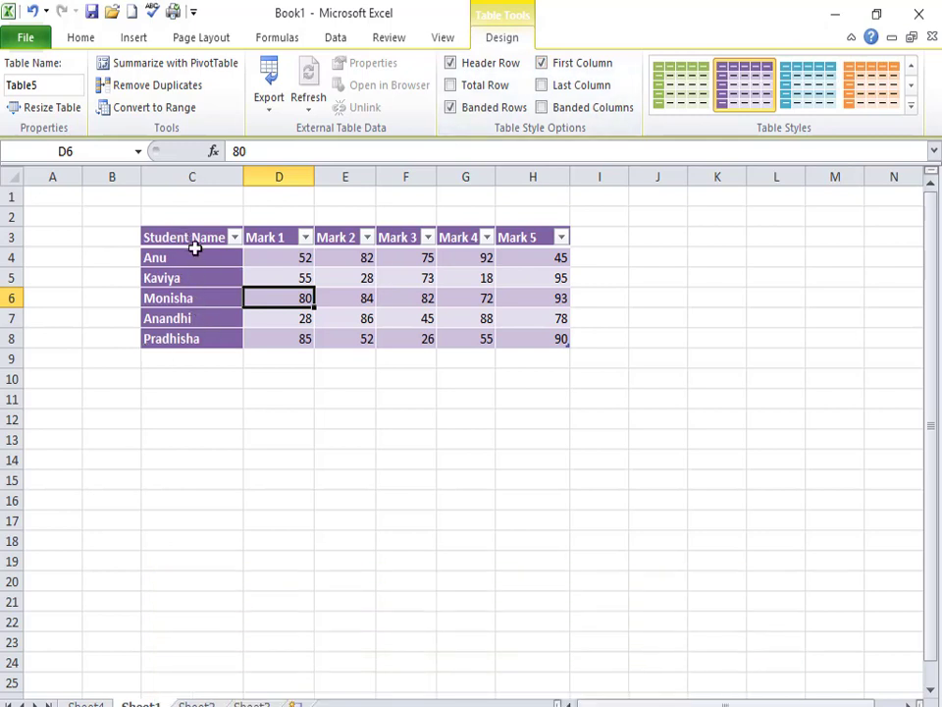
click(541, 62)
click(541, 63)
click(542, 88)
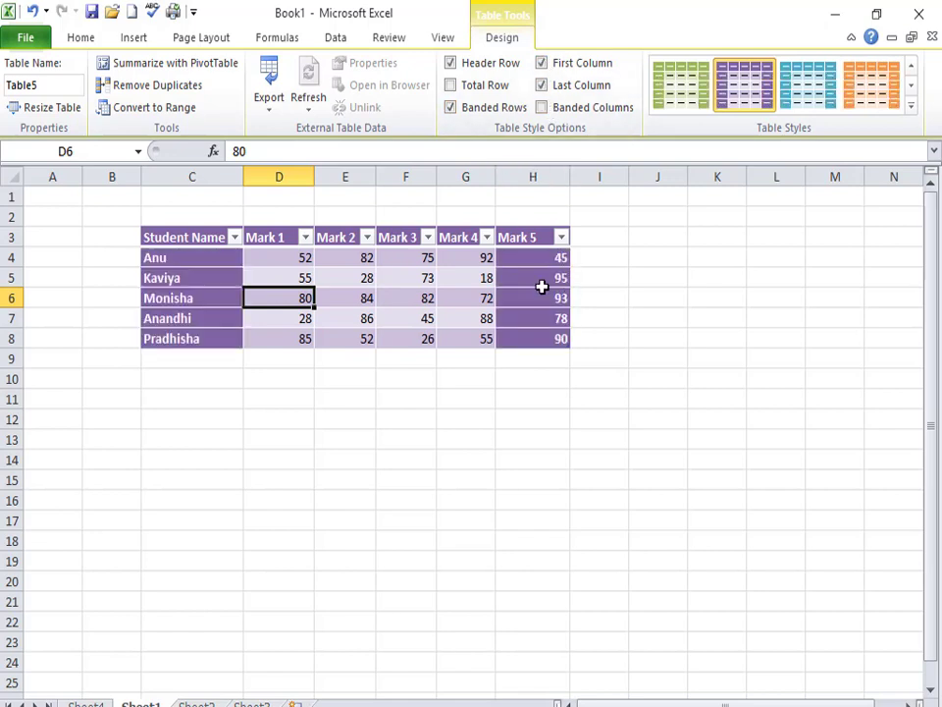
click(543, 86)
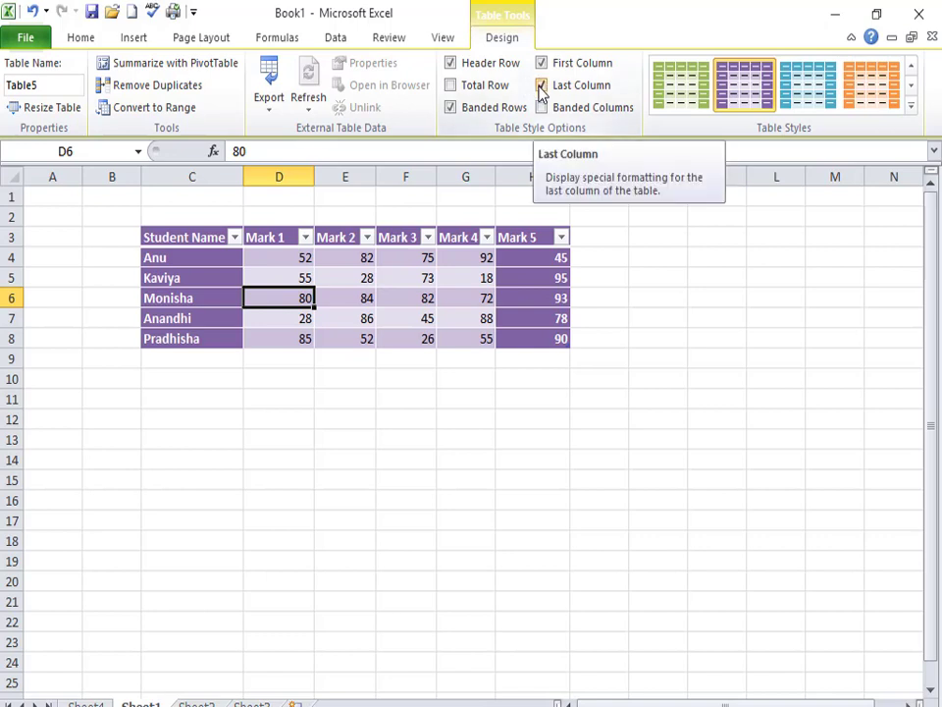
click(540, 87)
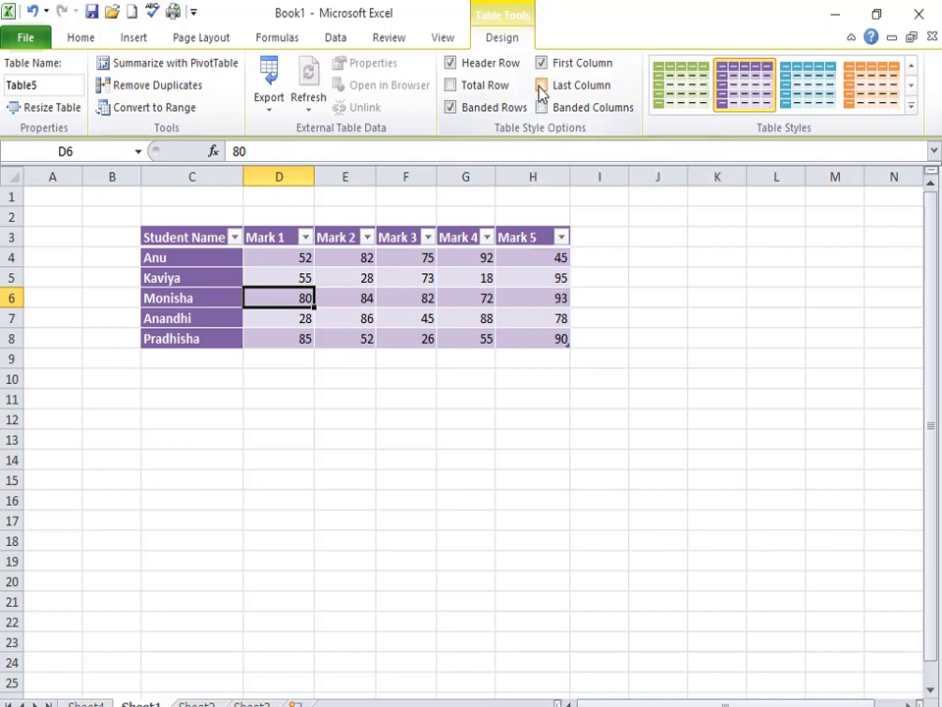
Toggle the table's banded rows off and back on, and enable banded columns.
click(452, 110)
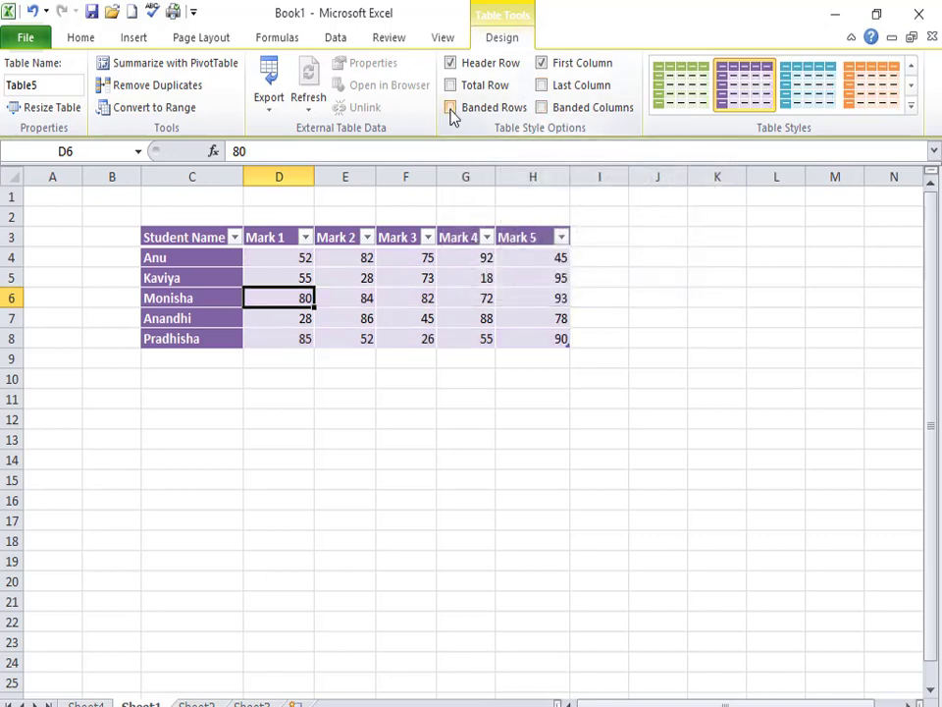
click(452, 111)
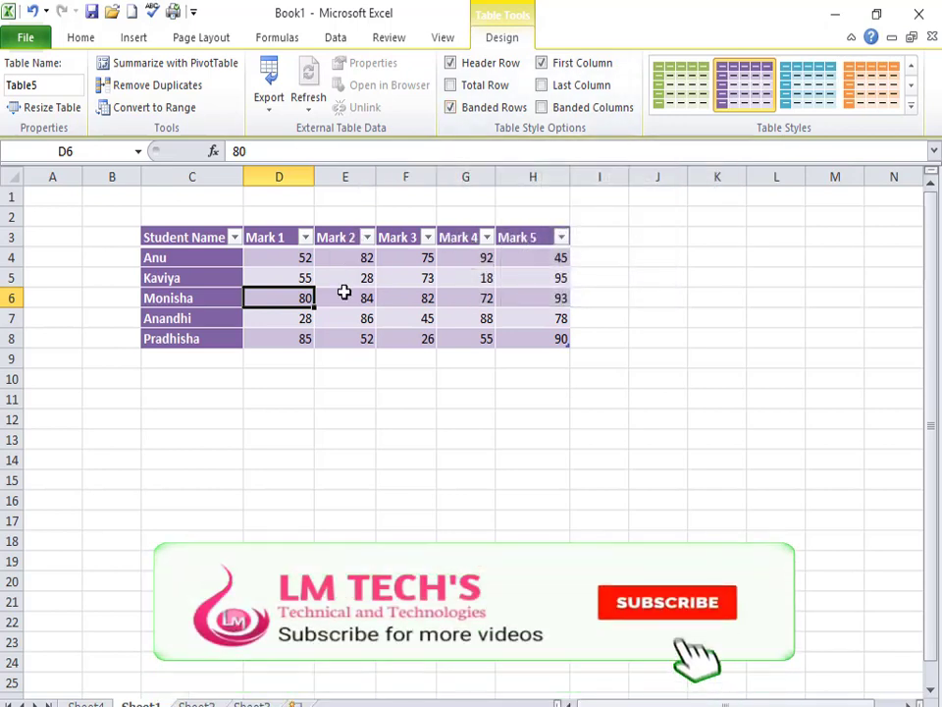
click(451, 108)
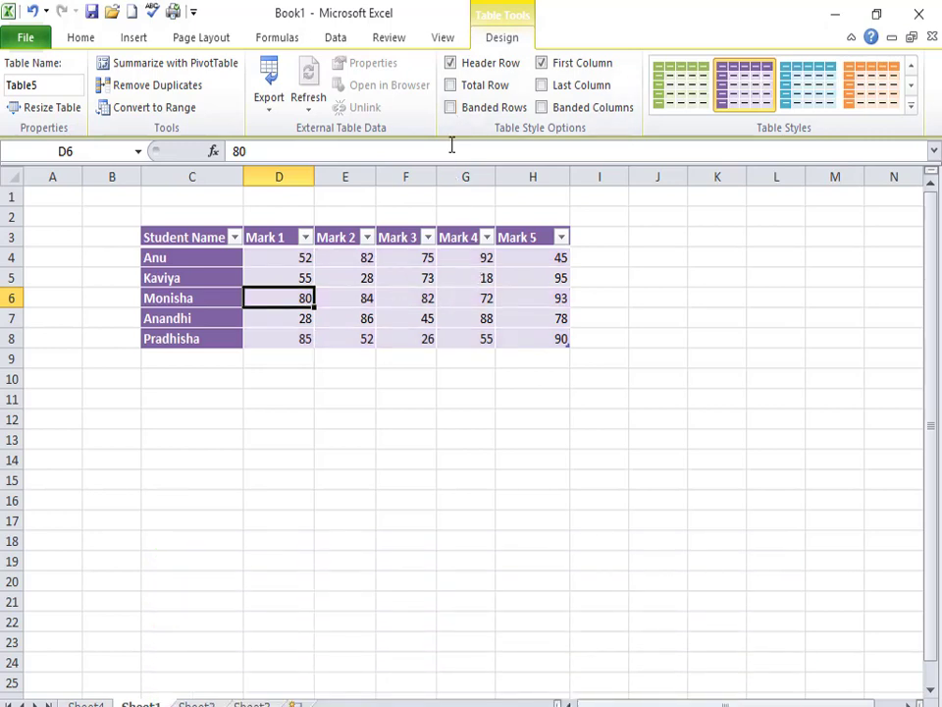
click(452, 110)
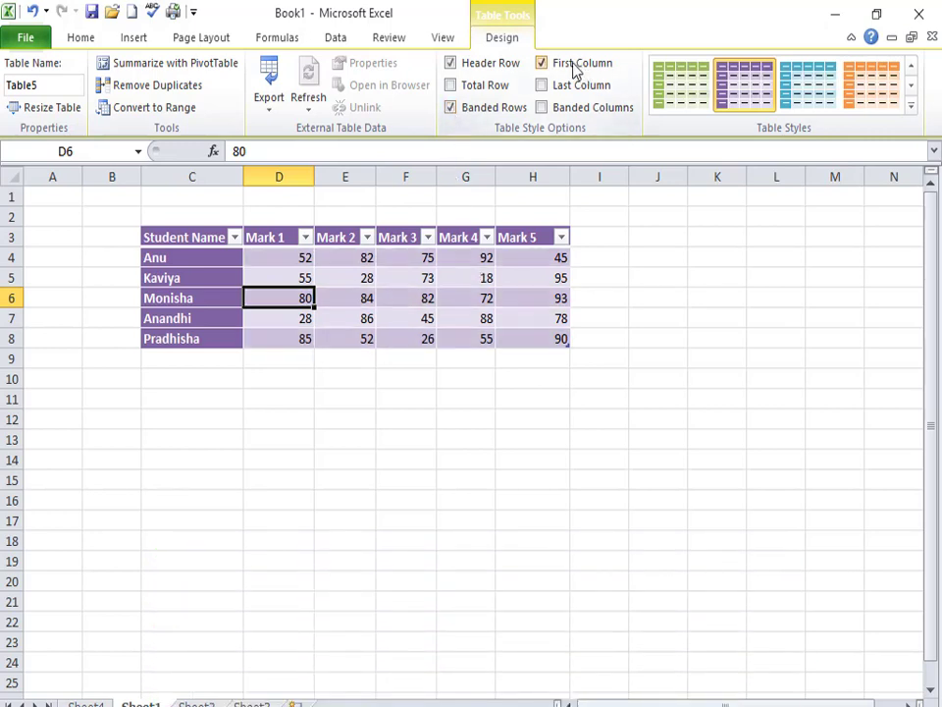
click(543, 109)
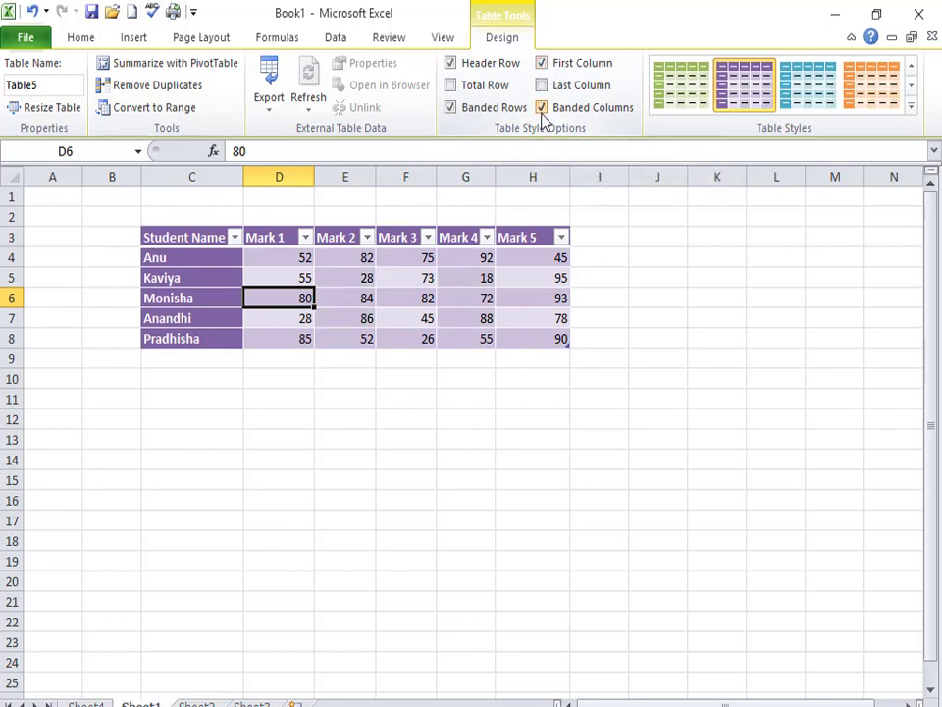
click(401, 295)
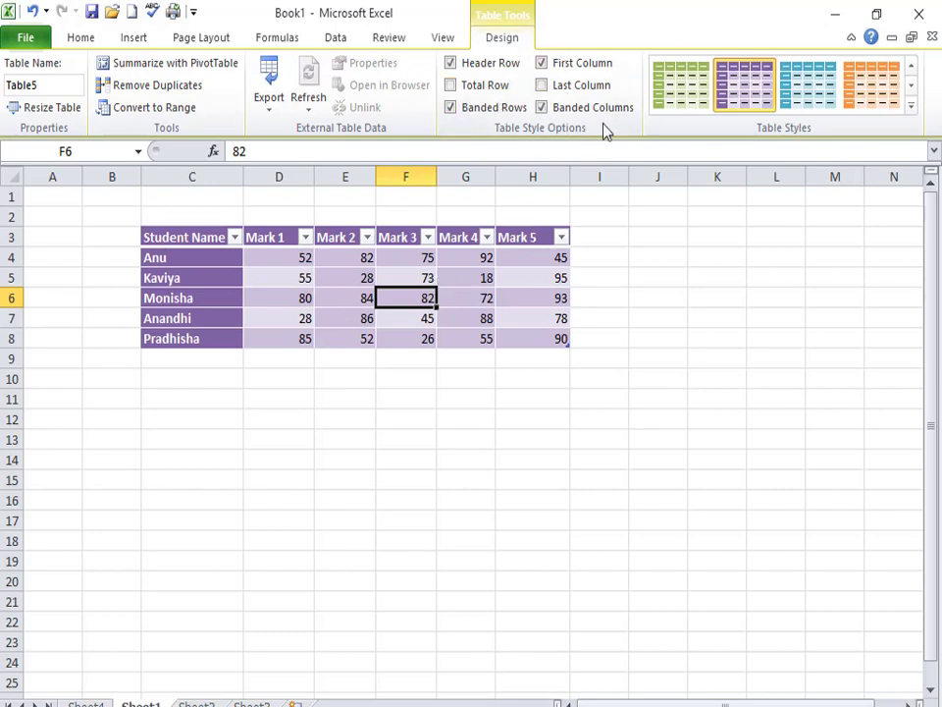
Apply the dark table style with a purple header and light green rows to the marks table.
click(911, 106)
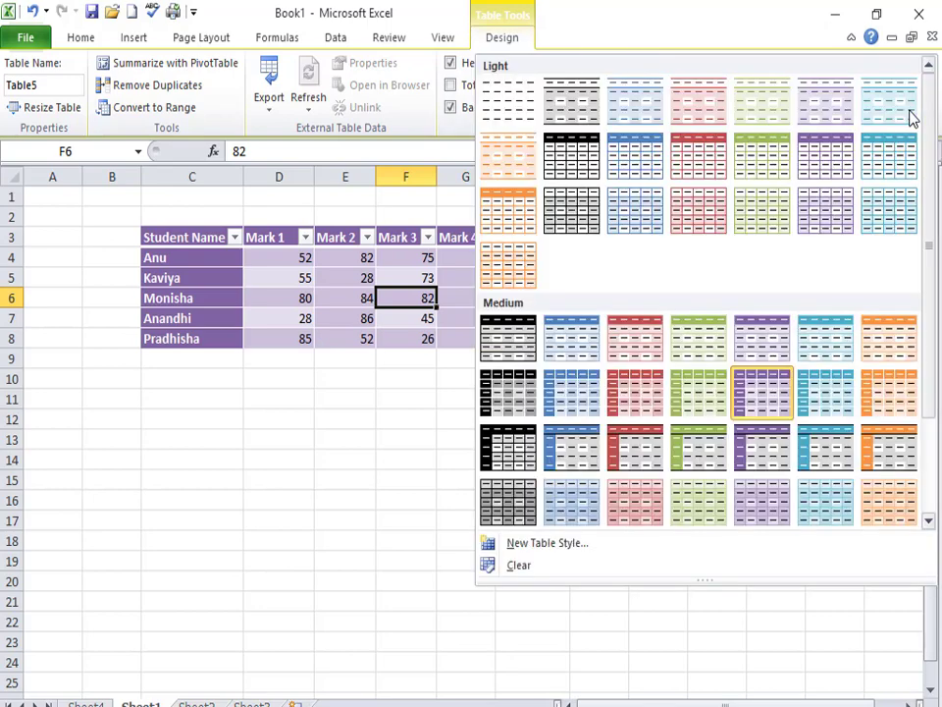
scroll(589, 363, down, 2)
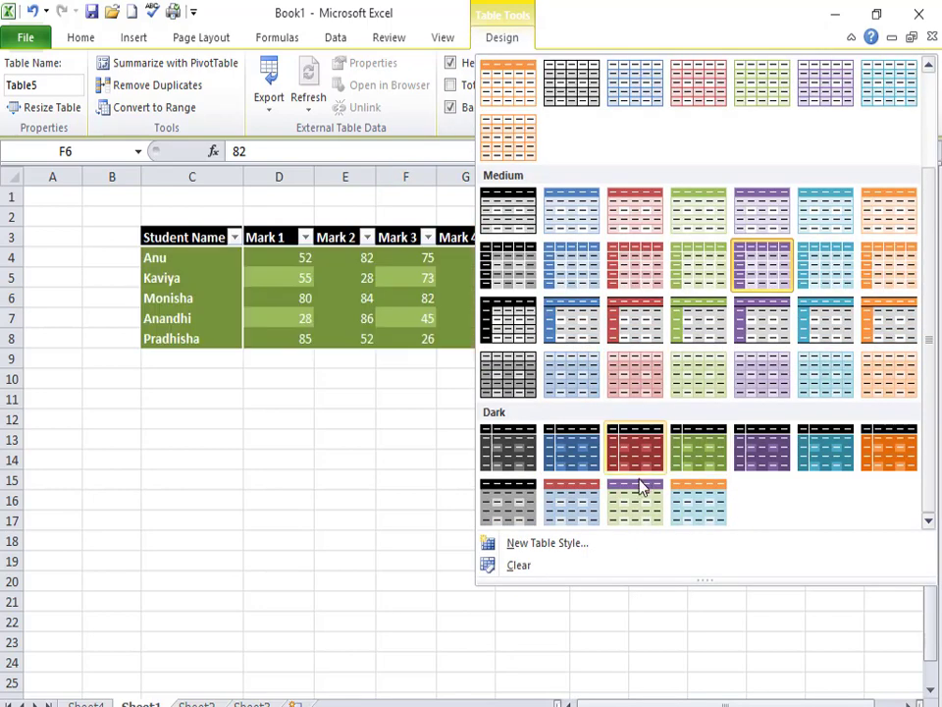
key(Escape)
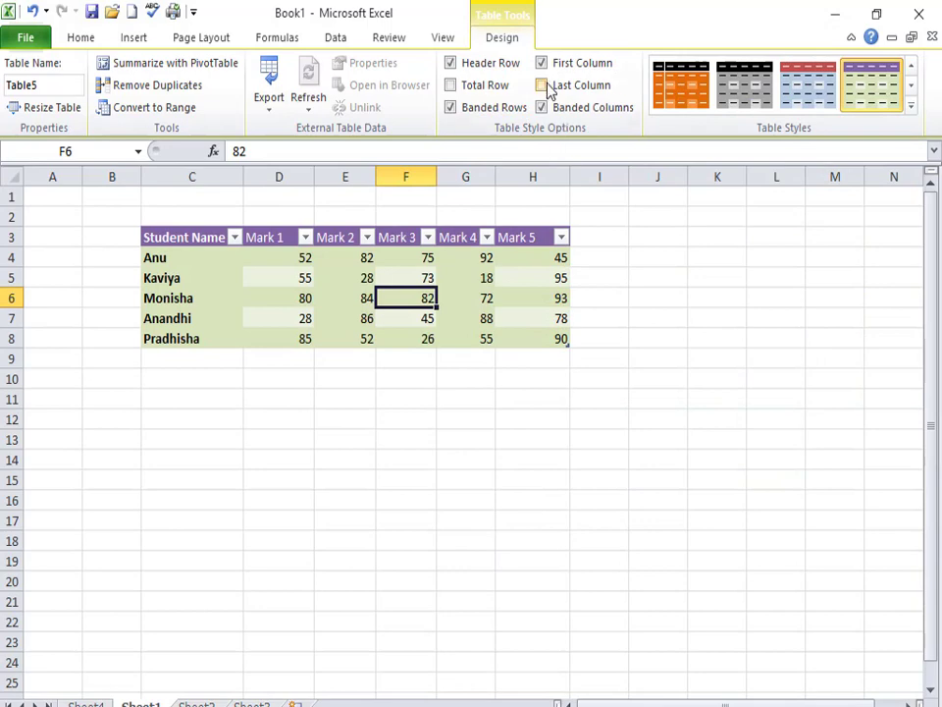
Select the marks table range C3:H8 and start a new table style named "create".
click(81, 37)
drag(164, 235, 526, 336)
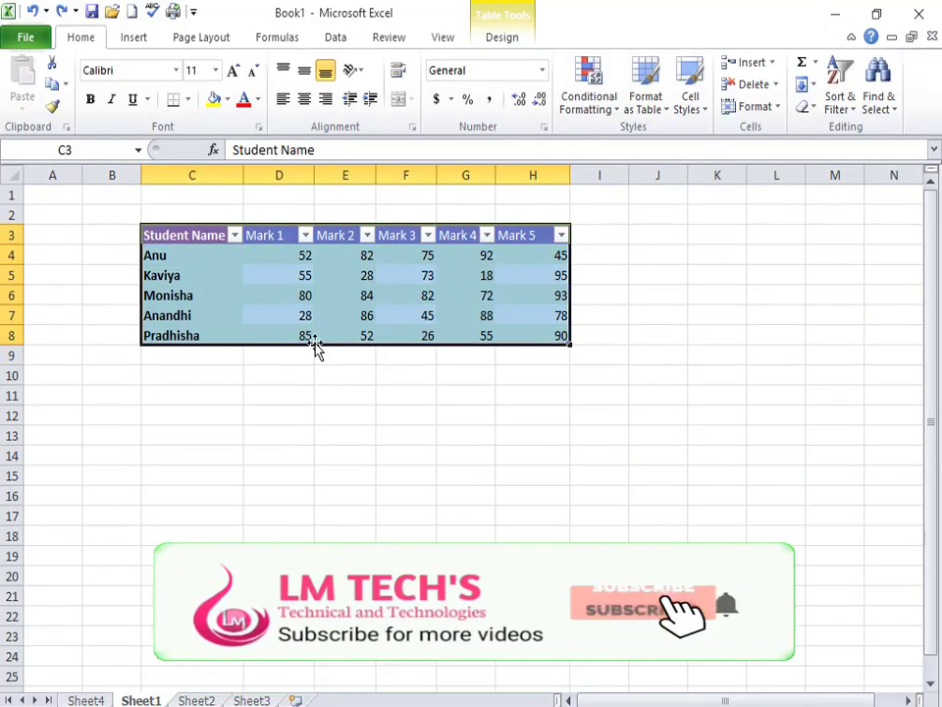
click(502, 40)
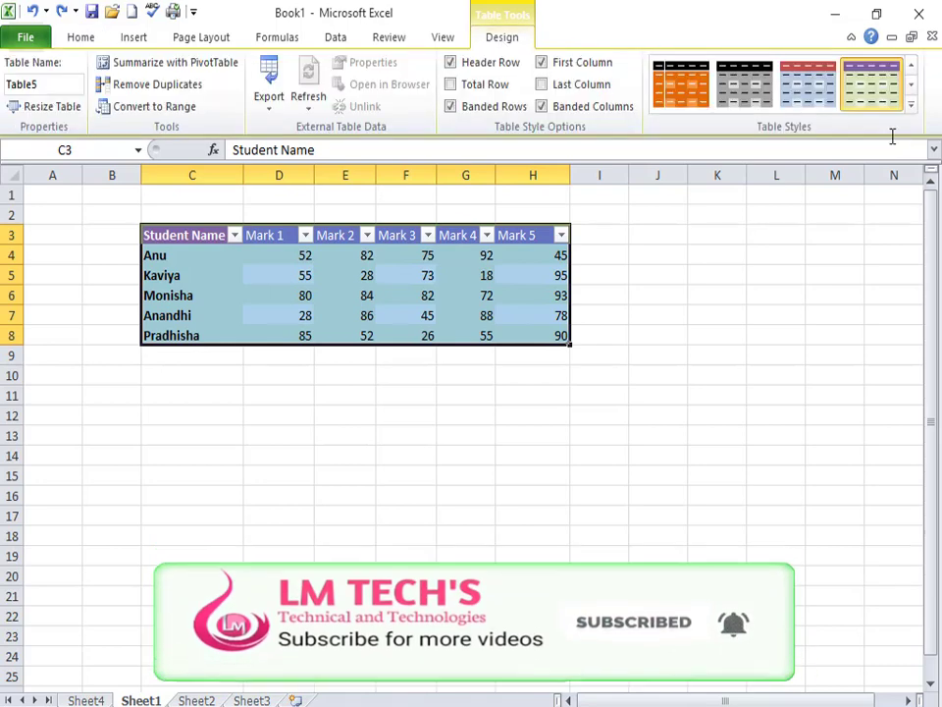
click(911, 105)
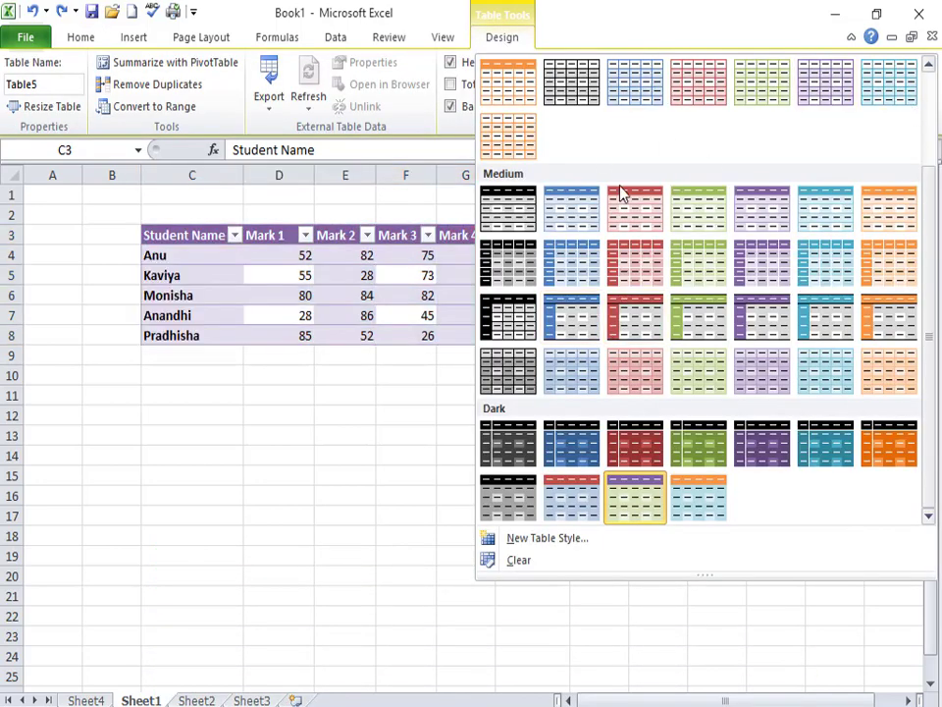
click(530, 542)
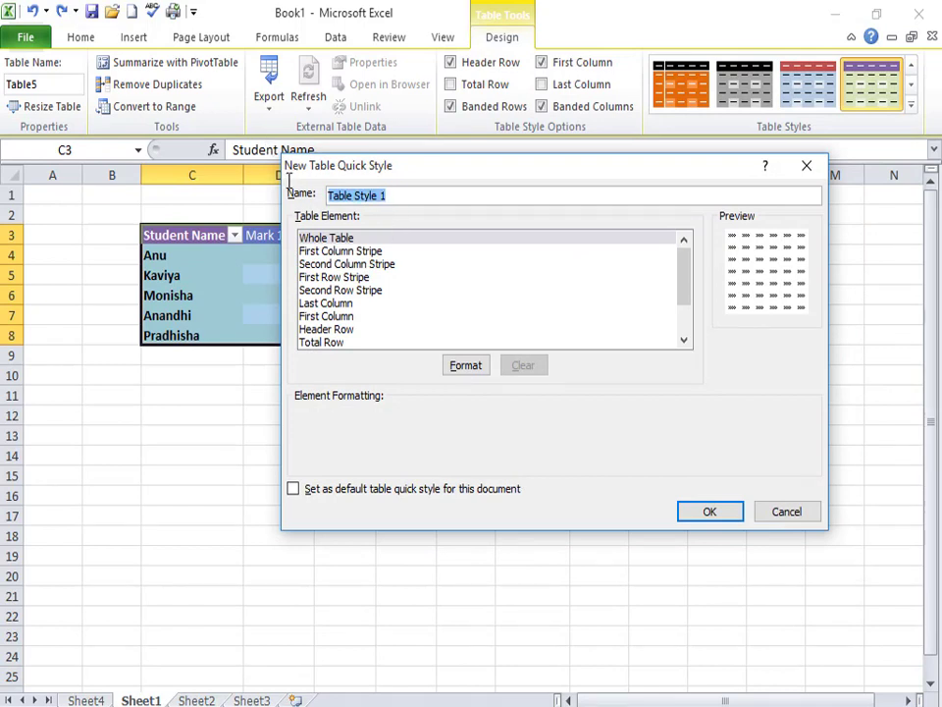
text(create)
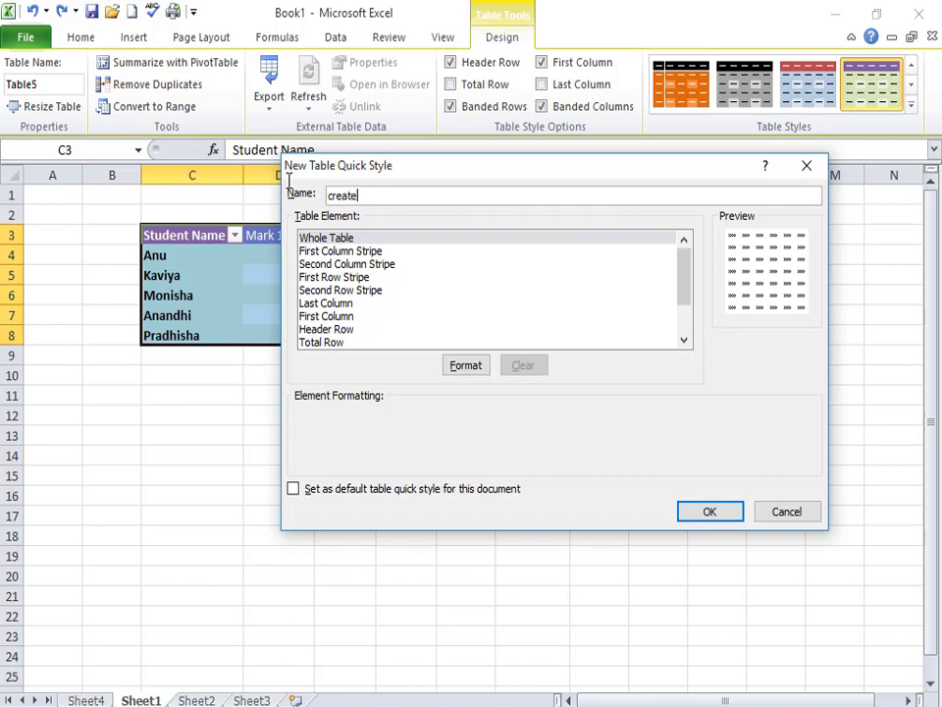
Format the Whole Table element of the new style with a bold font in standard purple.
scroll(304, 255, down, 1)
click(314, 291)
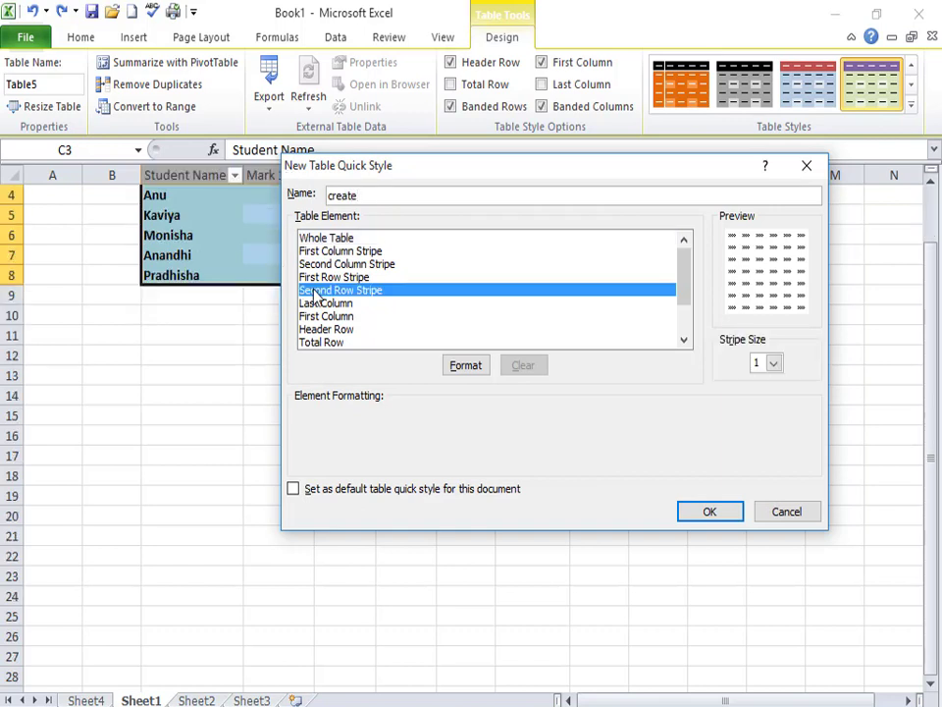
click(340, 240)
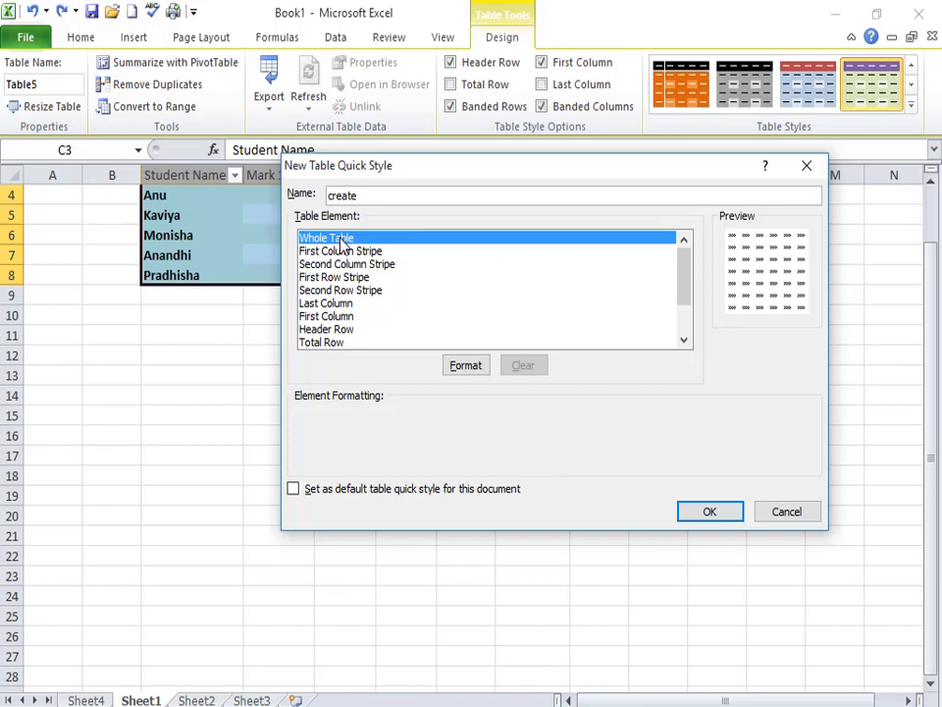
click(466, 366)
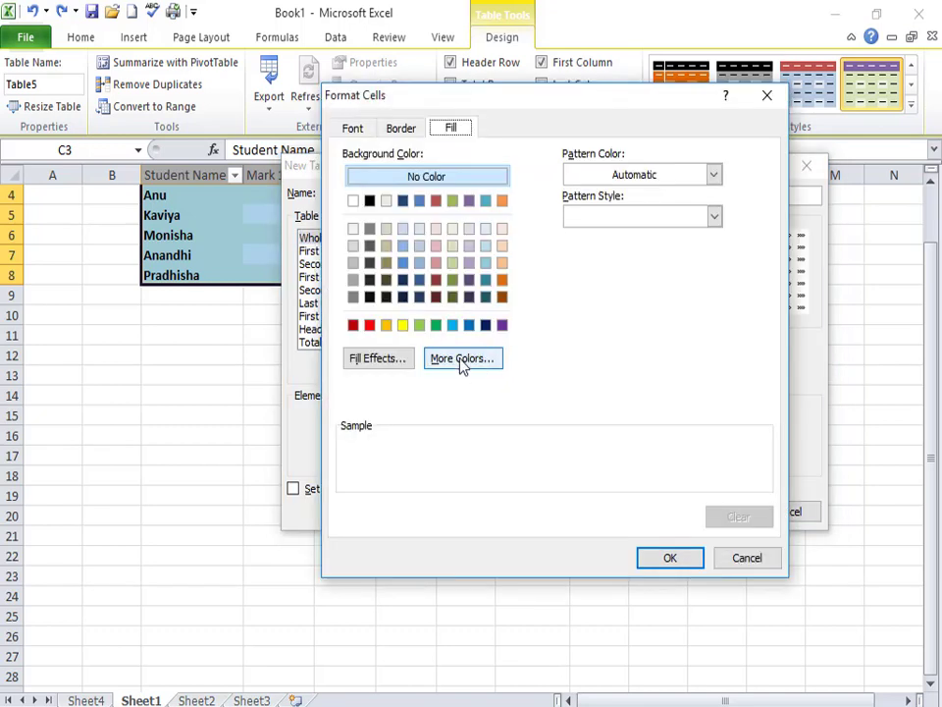
click(400, 135)
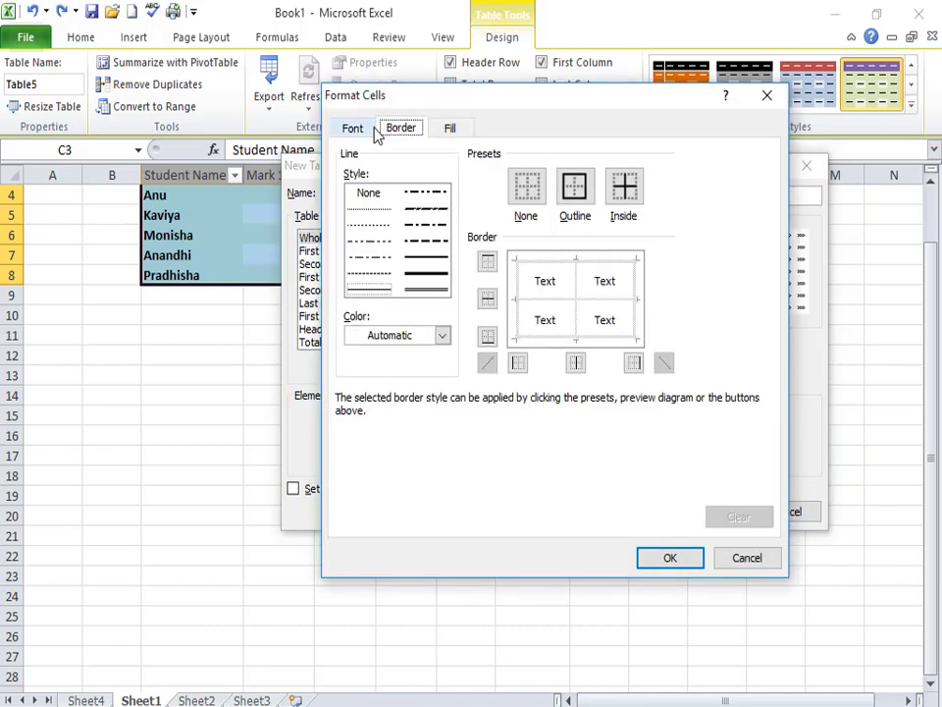
click(361, 131)
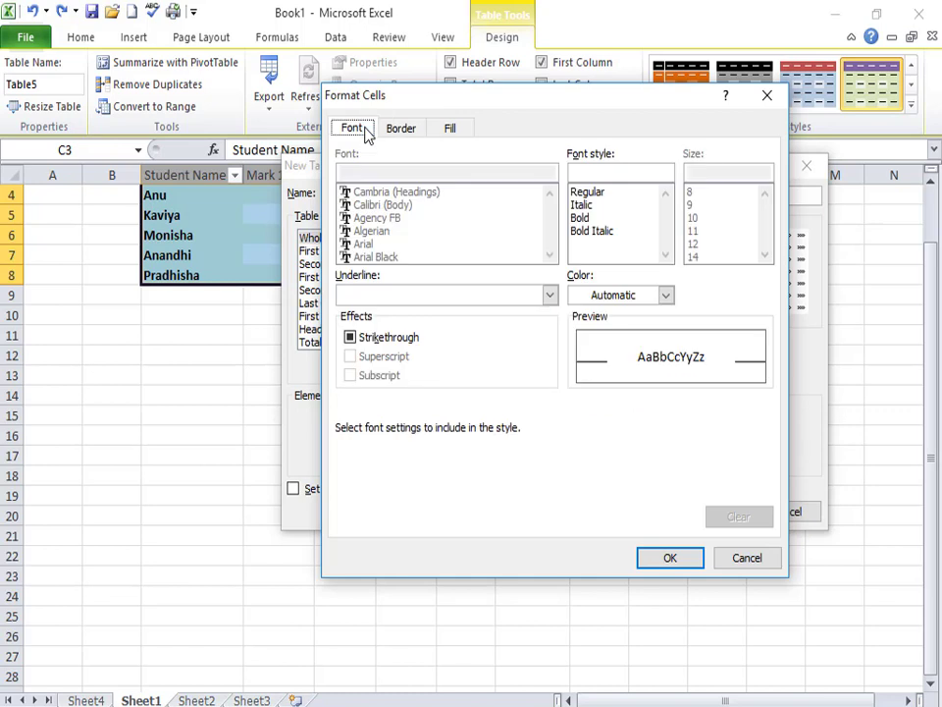
click(581, 205)
click(592, 233)
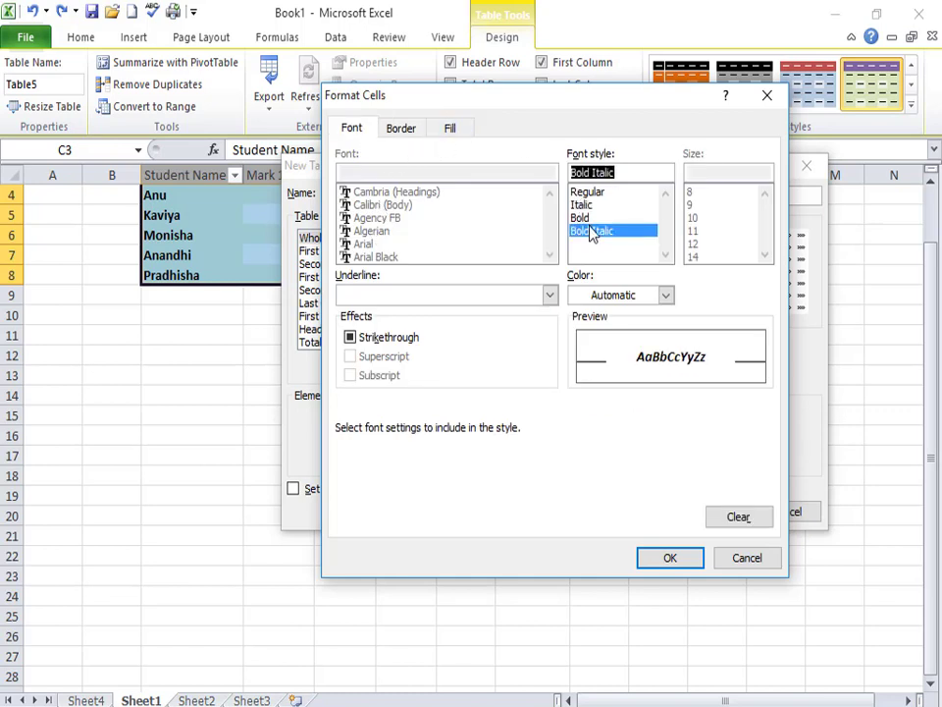
click(591, 219)
click(666, 296)
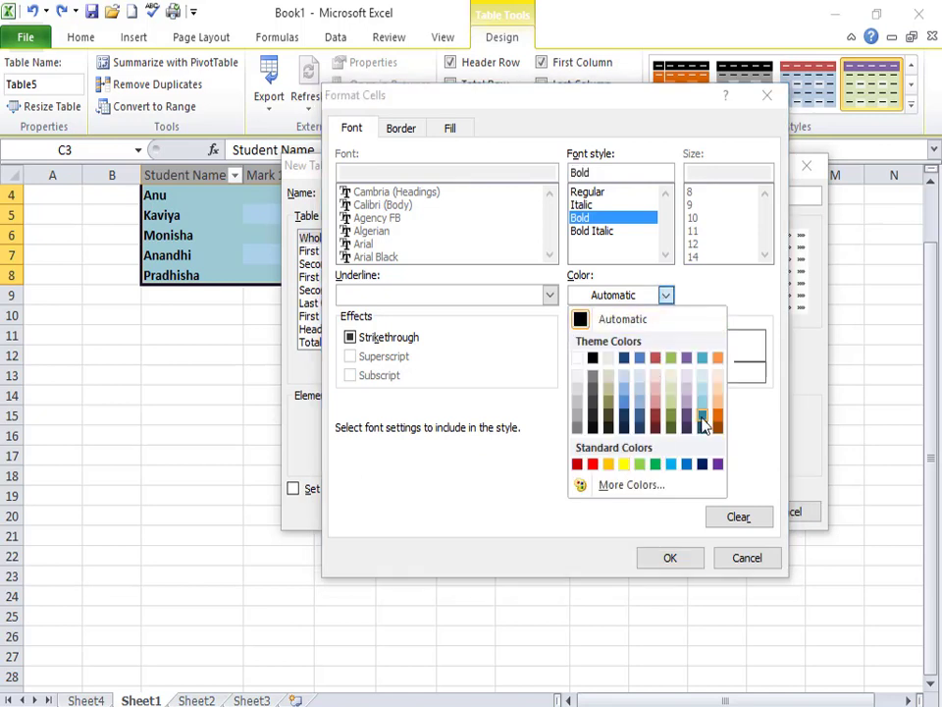
click(718, 465)
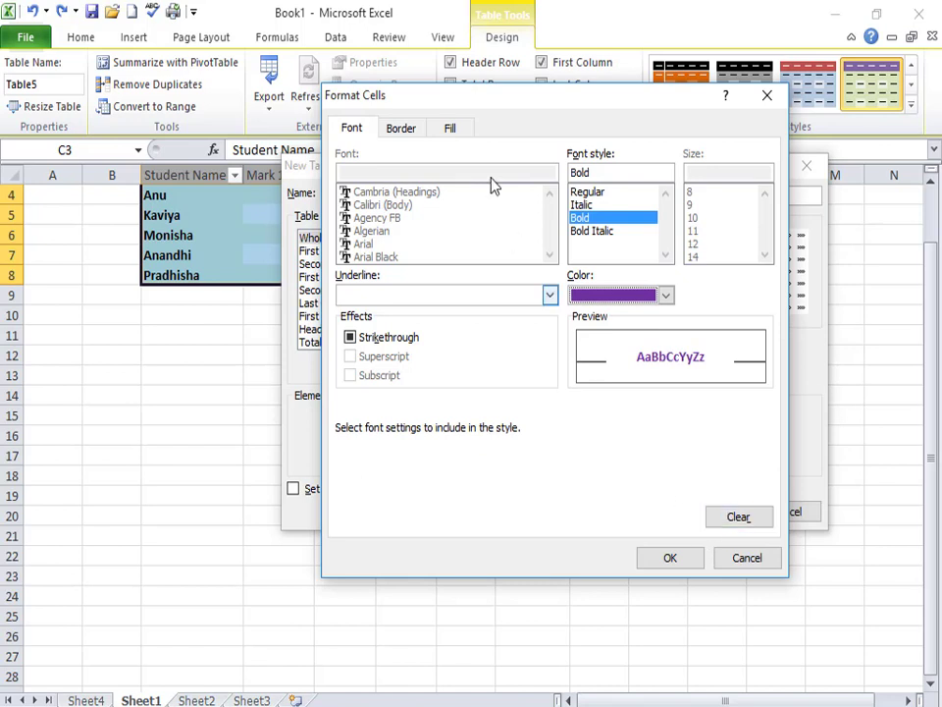
Choose the double line style for the Whole Table element's border and open the line colour choices.
click(403, 132)
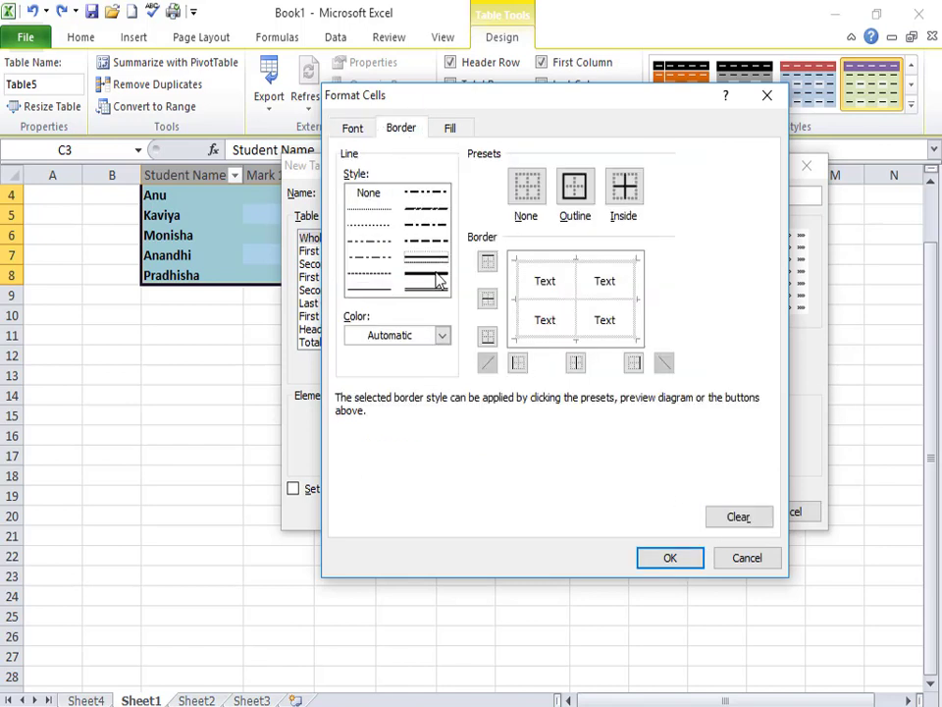
click(420, 290)
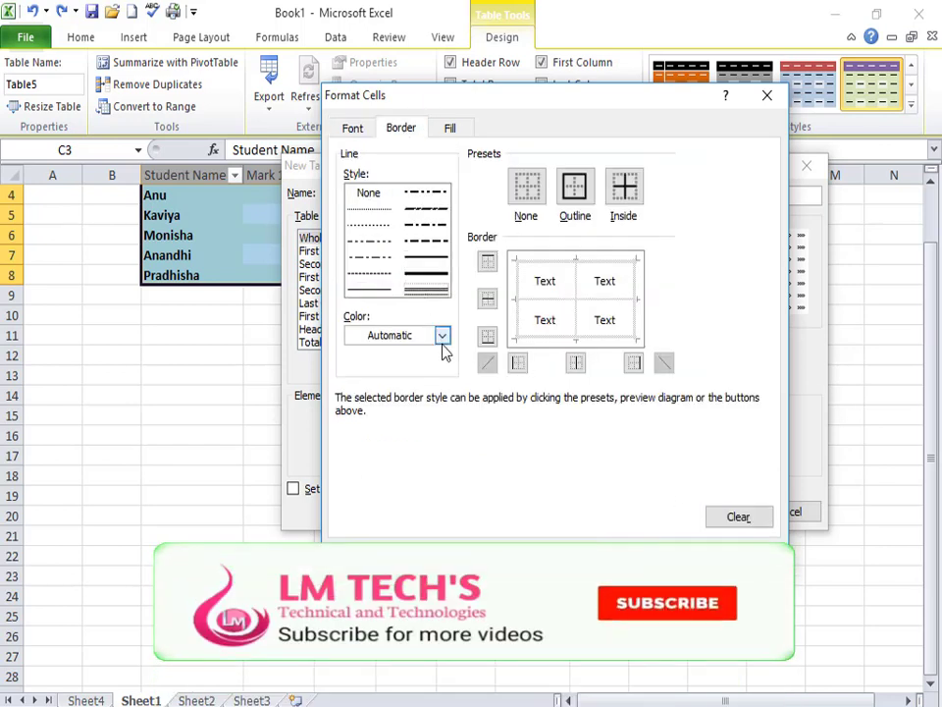
click(441, 334)
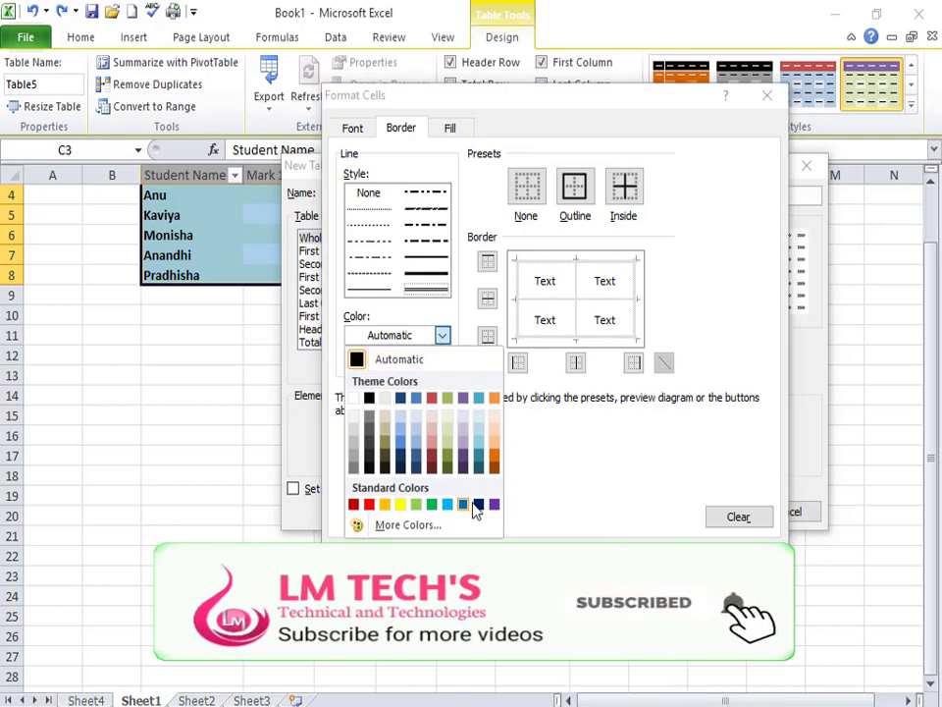